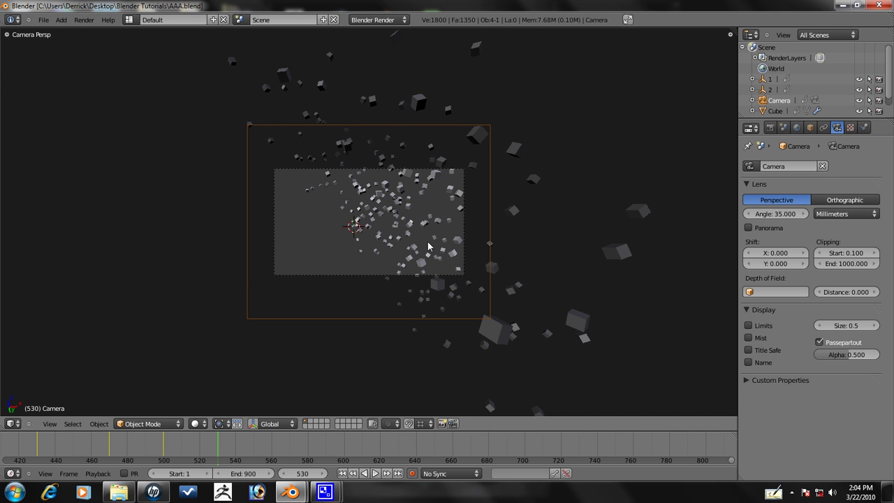
# - Rotate the camera about the global Z axis at frame 530, swinging its aim relative to the scattered cubes
pyautogui.scroll(-1, 427, 241)
pyautogui.scroll(2, 251, 260)
pyautogui.scroll(-1, 251, 261)
pyautogui.press('r')
pyautogui.press('z')
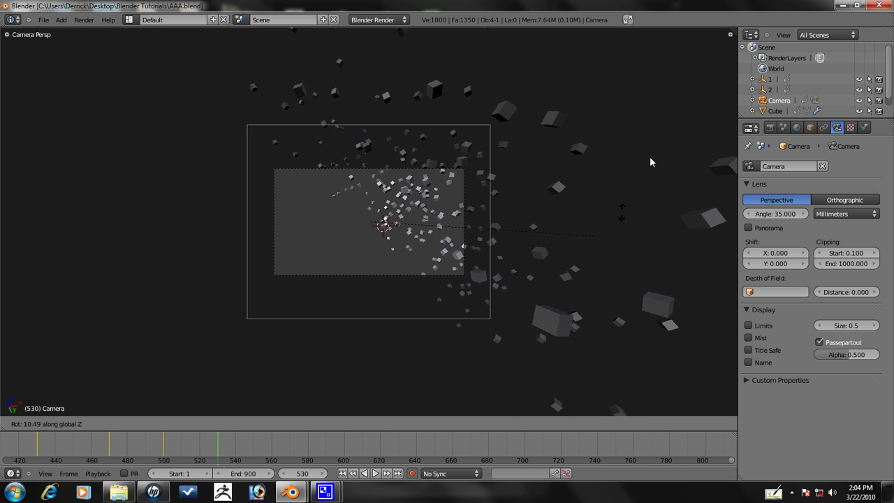
pyautogui.click(515, 112)
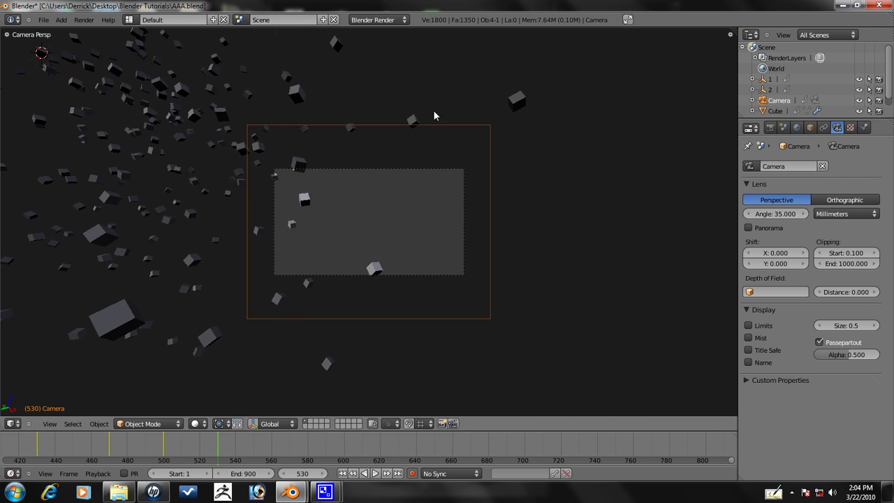
# - Move the camera at frame 530 until the cube swarm is centred in the camera frame
pyautogui.press('g')
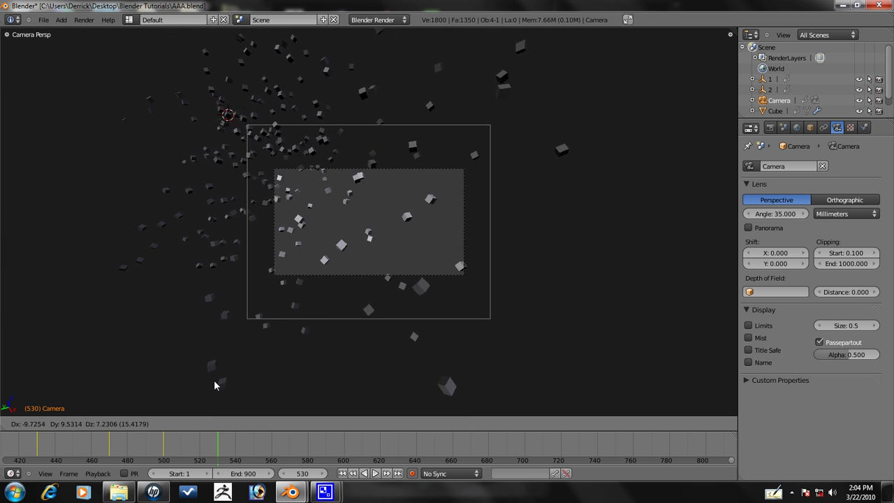
pyautogui.click(155, 96)
pyautogui.press('g')
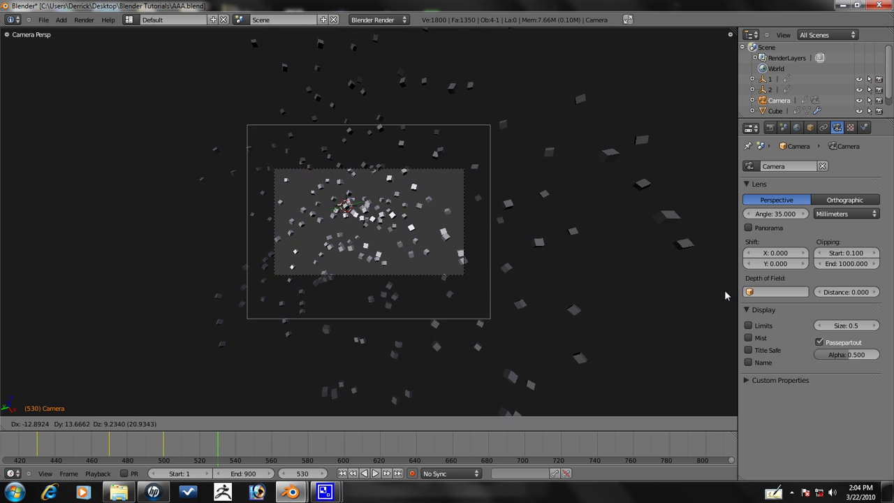
pyautogui.click(719, 280)
# - Pull the camera back along its local Z axis so more of the cube swarm fits in the frame
pyautogui.scroll(3, 551, 179)
pyautogui.press('g')
pyautogui.press('z')
pyautogui.press('z')
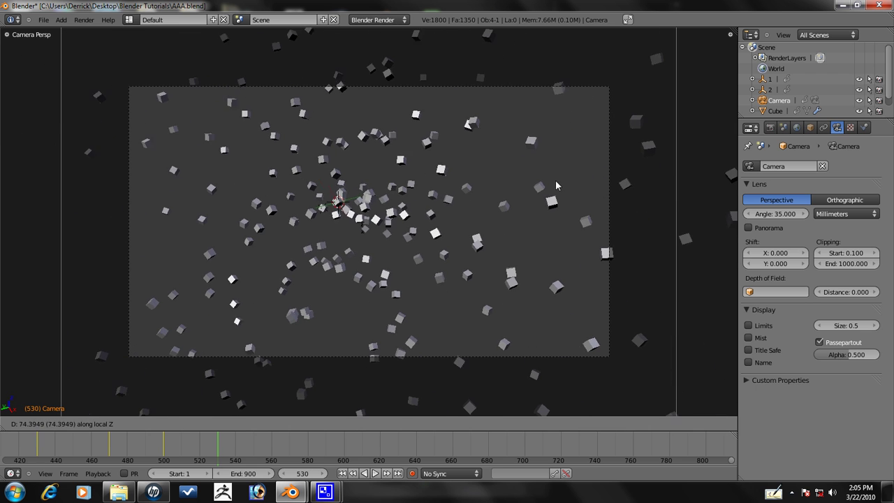
pyautogui.click(549, 158)
pyautogui.scroll(-5, 549, 157)
pyautogui.scroll(5, 449, 238)
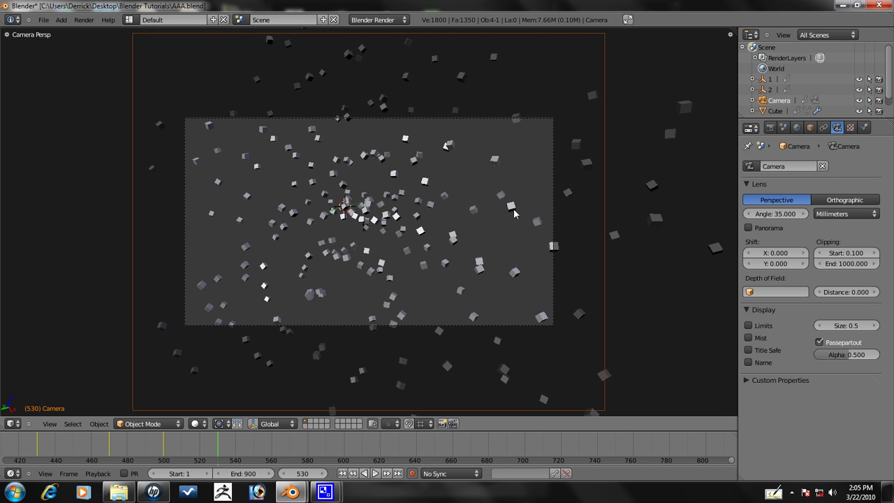
# - Select the cubes to see their keyframes on the timeline and advance the animation to frame 560
pyautogui.rightClick(357, 211)
pyautogui.scroll(-4, 378, 279)
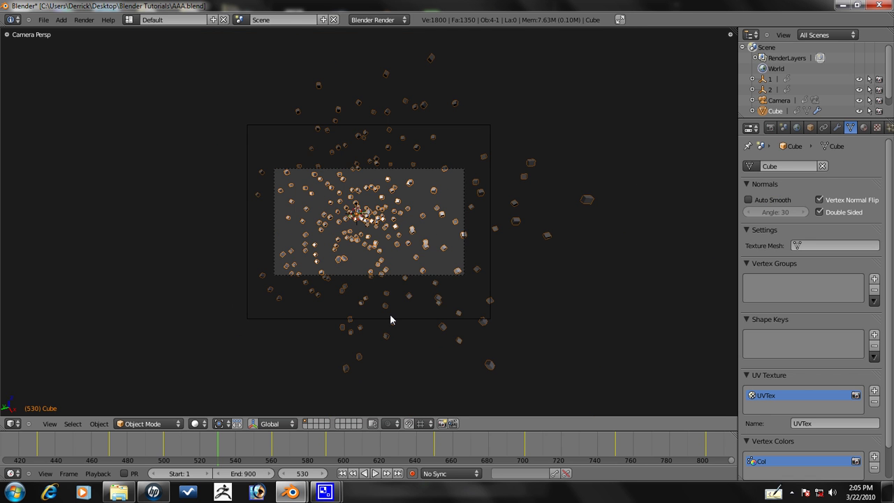
pyautogui.press('Up')
pyautogui.press('Up')
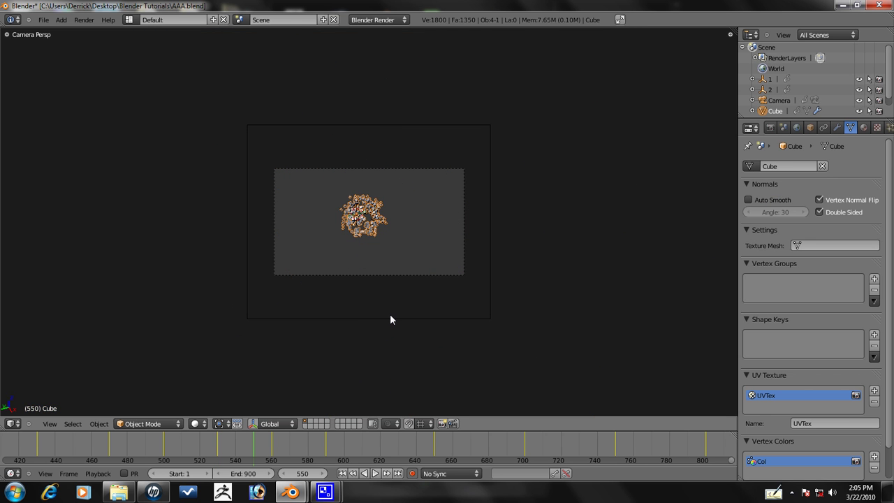
pyautogui.press('Up')
pyautogui.scroll(4, 489, 210)
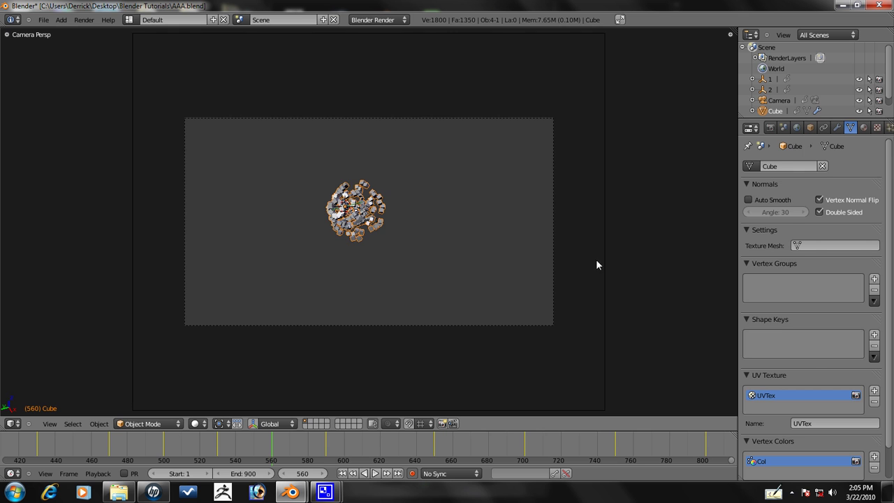
# - Move the camera closer along its local Z axis at frame 560 and shift it slightly to reframe the cube cluster
pyautogui.rightClick(603, 261)
pyautogui.press('g')
pyautogui.press('z')
pyautogui.press('z')
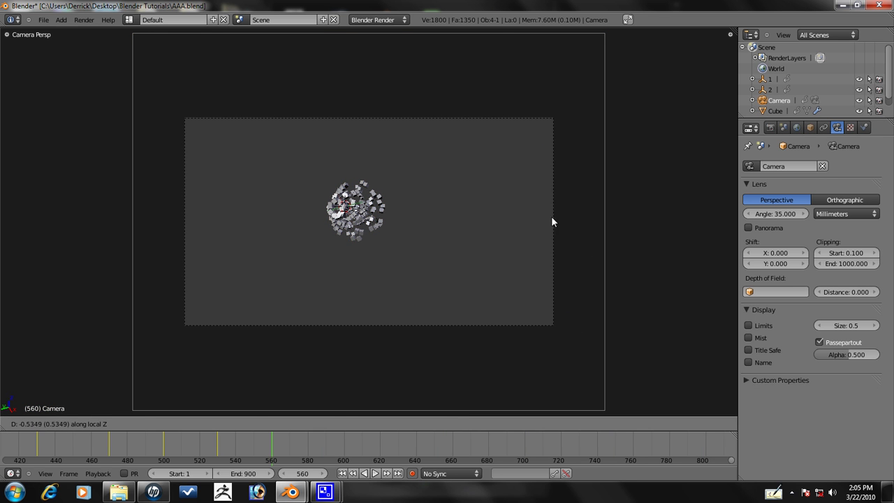
pyautogui.click(499, 206)
pyautogui.press('g')
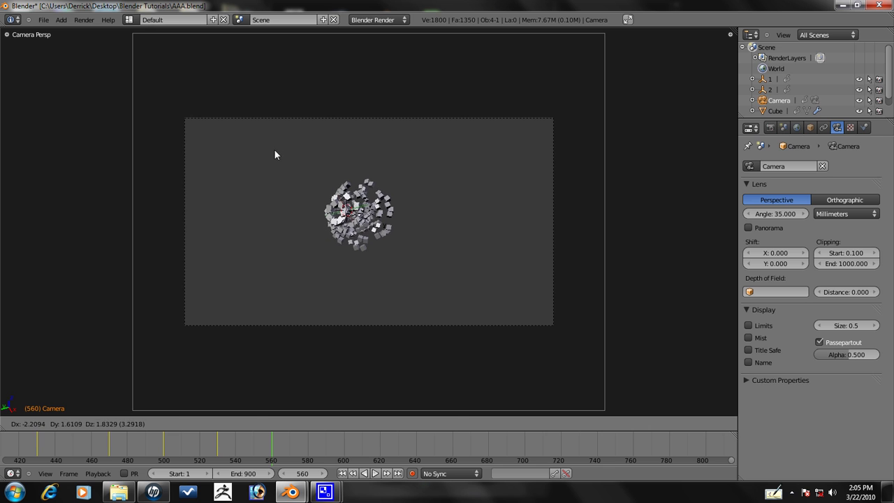
pyautogui.click(248, 134)
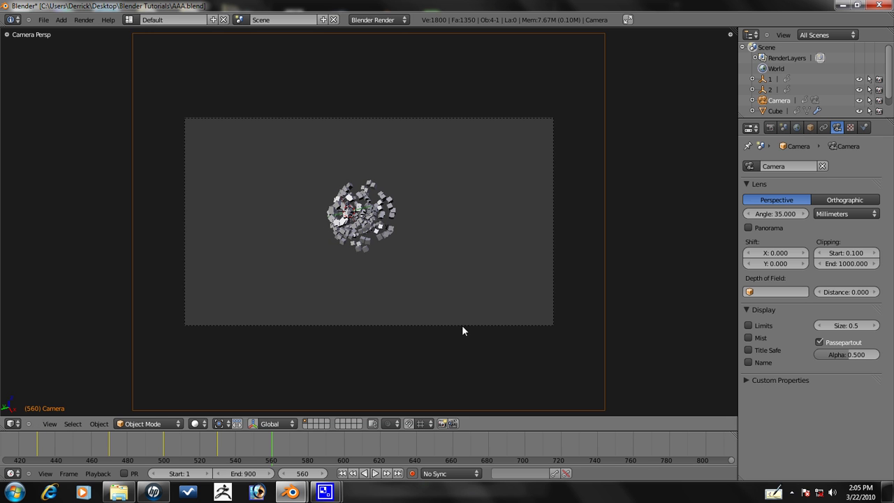
# - Select the cubes and advance the animation to their keyframe at frame 590
pyautogui.rightClick(371, 238)
pyautogui.press('Up')
pyautogui.press('Up')
pyautogui.press('Up')
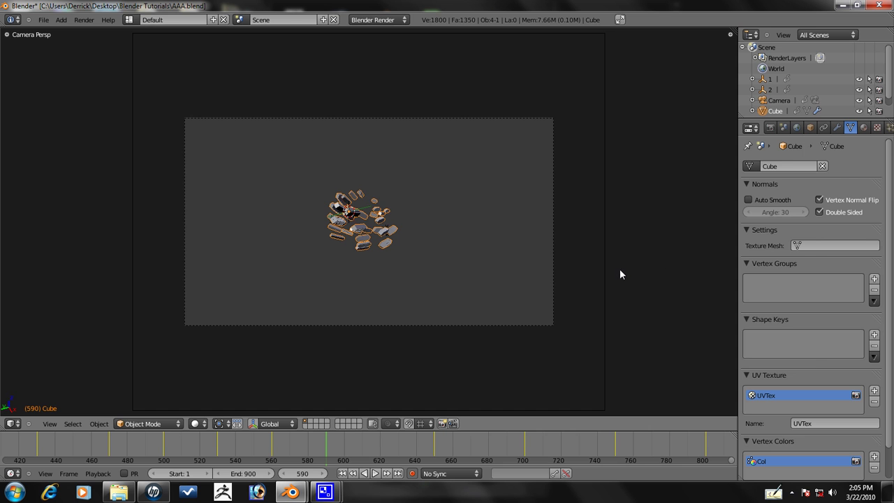
# - Rotate the camera about the global Z axis at frame 590 and reposition it to view the cubes from a new angle
pyautogui.rightClick(605, 279)
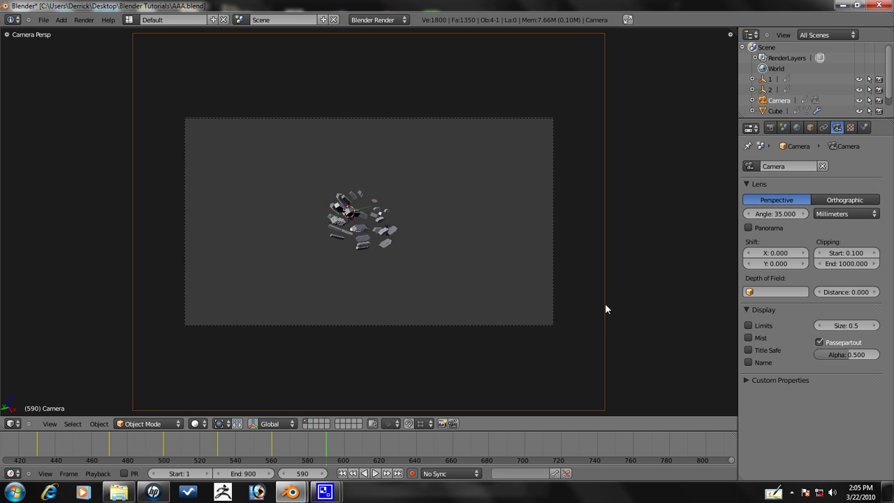
pyautogui.press('r')
pyautogui.press('z')
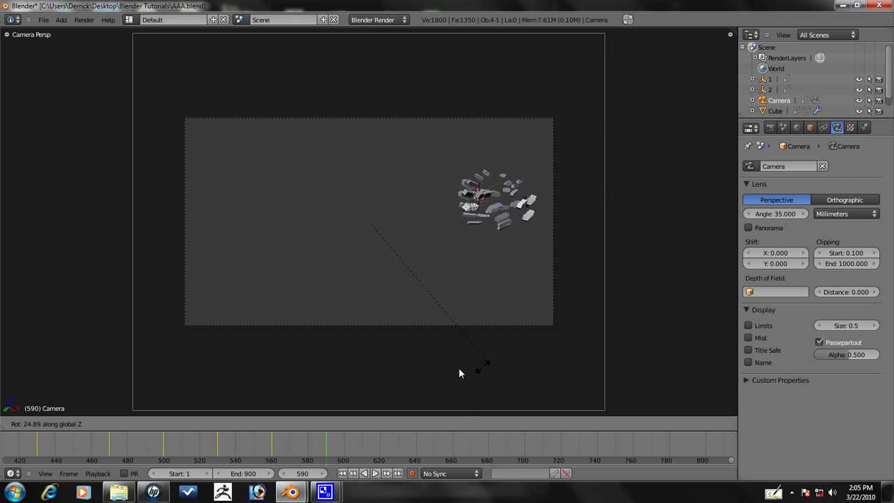
pyautogui.click(440, 373)
pyautogui.press('g')
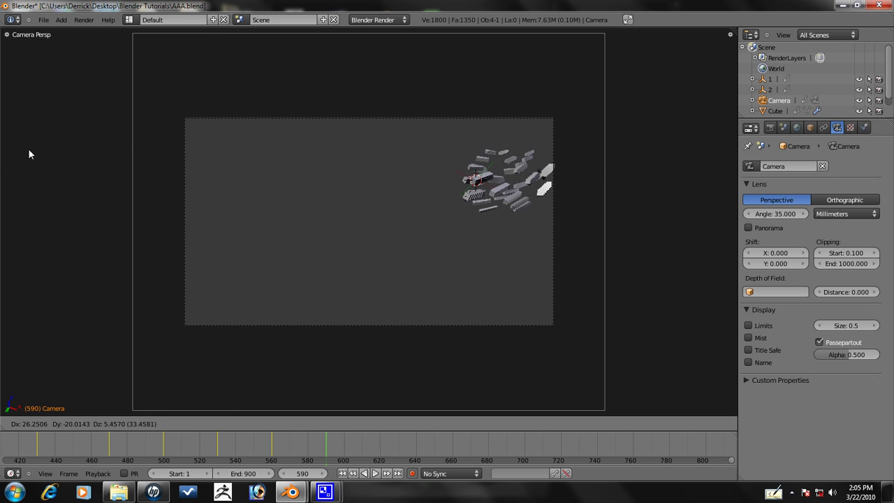
pyautogui.click(557, 259)
# - Bring the camera closer to the cubes along its local Z axis and recentre them in the frame at frame 590
pyautogui.press('g')
pyautogui.press('z')
pyautogui.press('z')
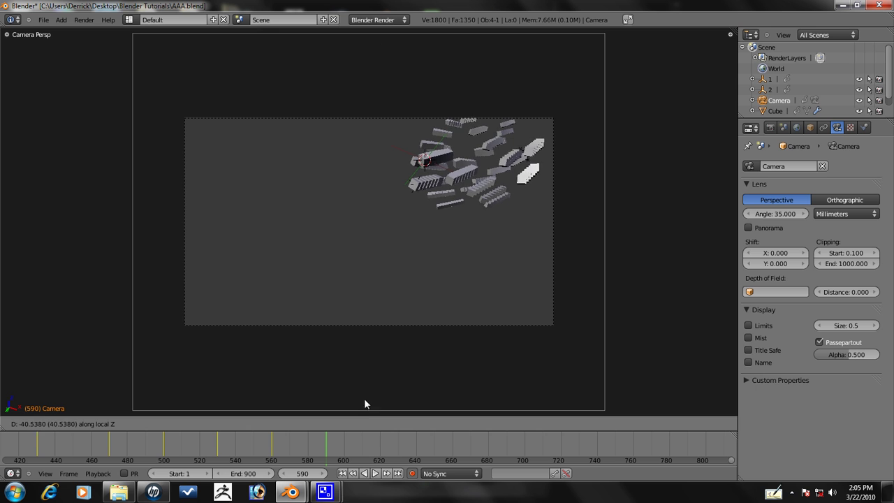
pyautogui.click(319, 377)
pyautogui.press('g')
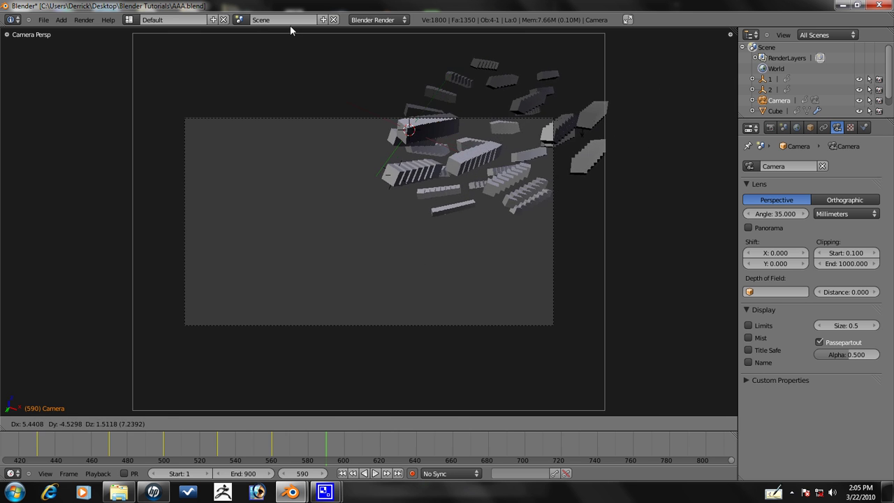
pyautogui.click(346, 317)
pyautogui.scroll(-2, 440, 294)
# - Select the cubes, preview their motion after frame 590, and advance the animation to the keyframe at frame 650
pyautogui.rightClick(381, 248)
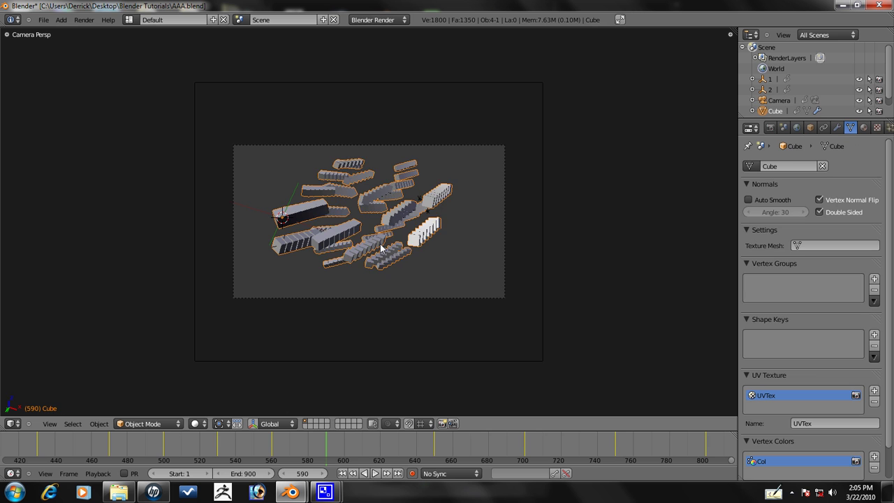
pyautogui.press('Up')
pyautogui.press('Up')
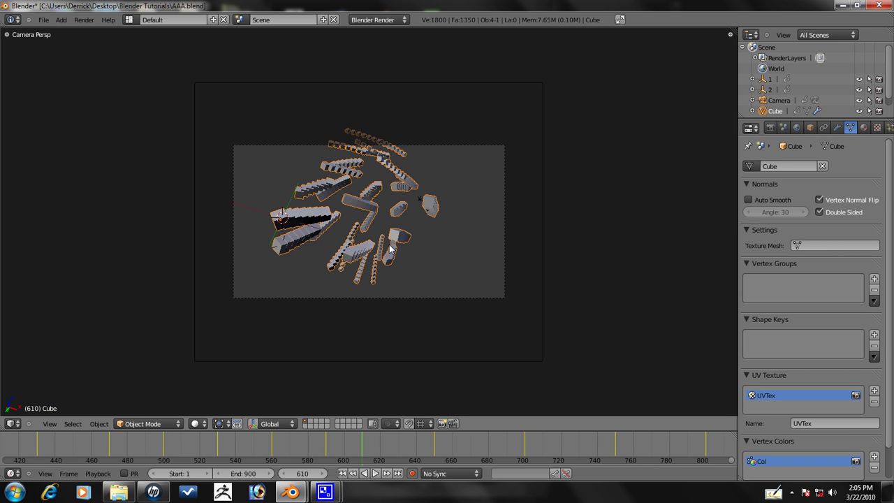
pyautogui.press('Down')
pyautogui.press('Down')
pyautogui.press('Up')
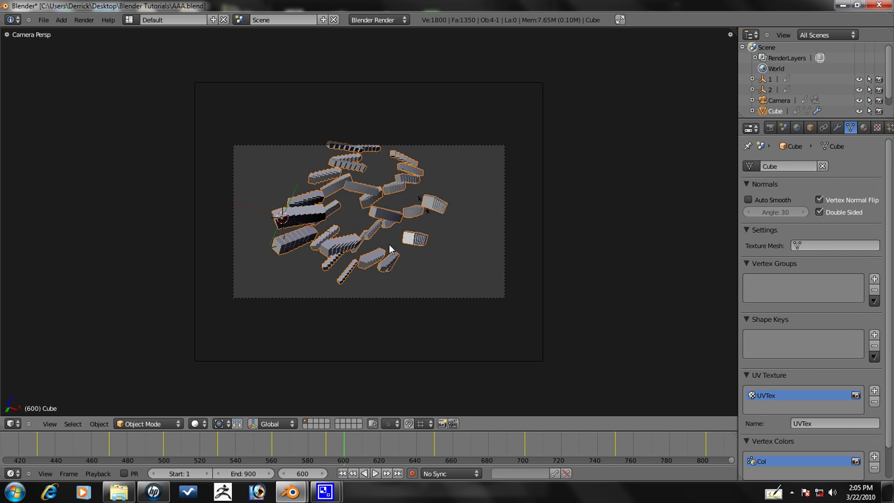
pyautogui.hotkey('alt', 'a')
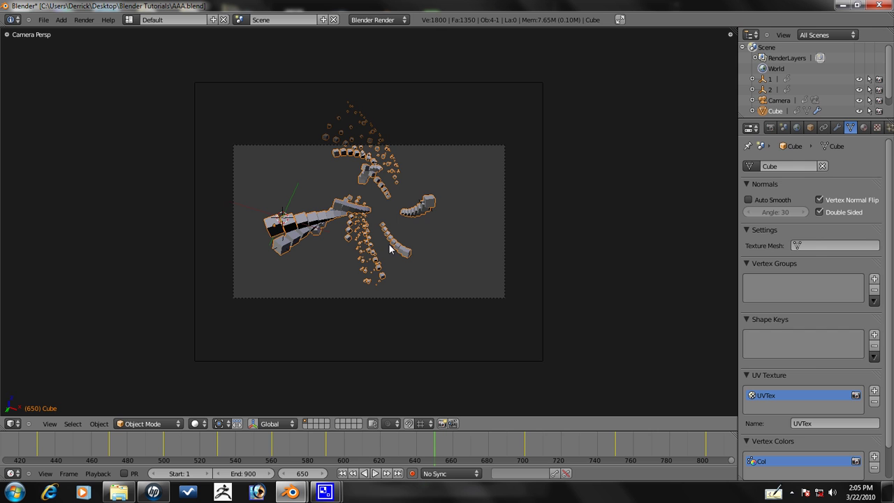
# - Select the camera and try rotating it about the global Z axis at frame 650 to reframe the cube trails
pyautogui.rightClick(338, 349)
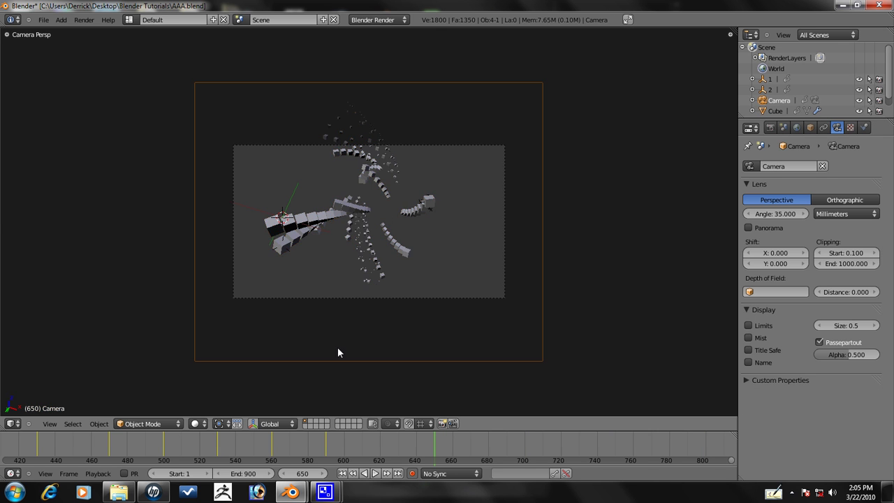
pyautogui.scroll(-4, 371, 311)
pyautogui.press('r')
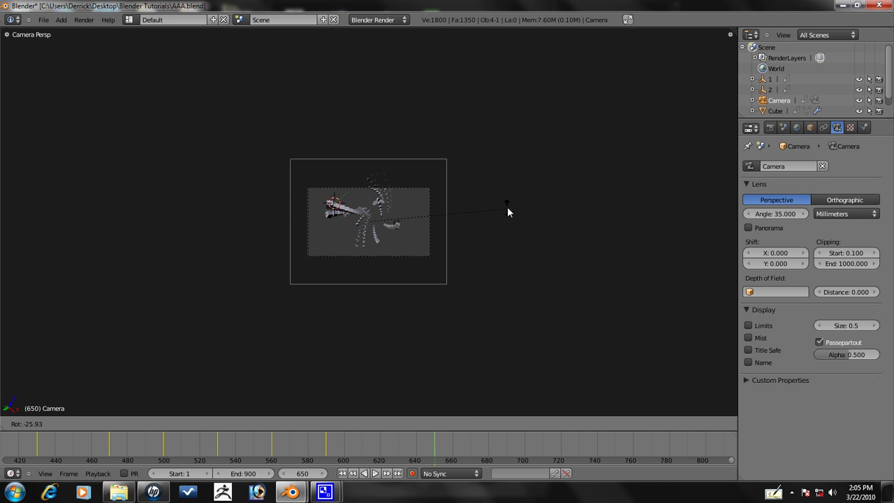
pyautogui.press('z')
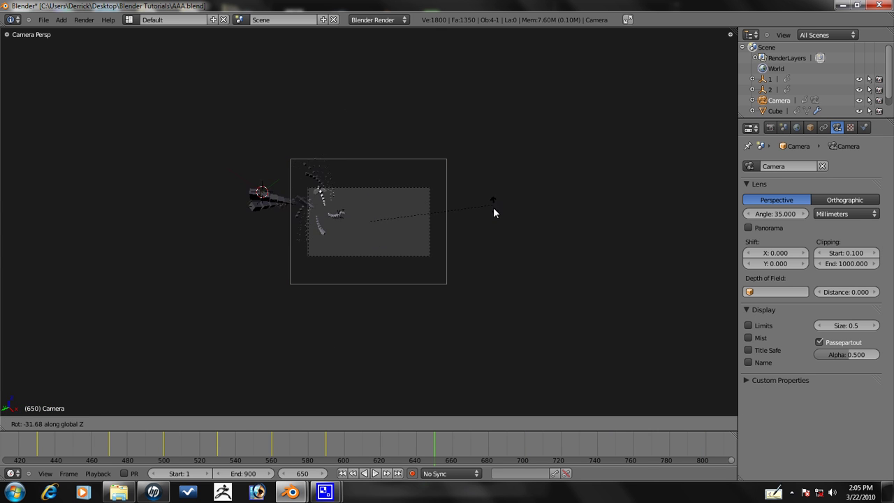
pyautogui.click(484, 228)
pyautogui.press('r')
pyautogui.press('z')
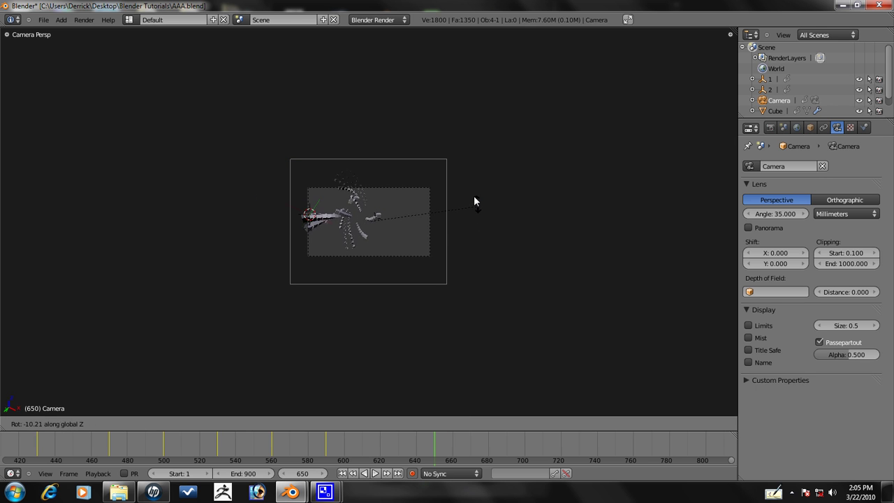
pyautogui.click(458, 335)
# - Try a new camera angle at frame 650 with free rotation, a move and a trackball rotation
pyautogui.press('r')
pyautogui.click(496, 187)
pyautogui.press('g')
pyautogui.click(463, 249)
pyautogui.press('r')
pyautogui.press('r')
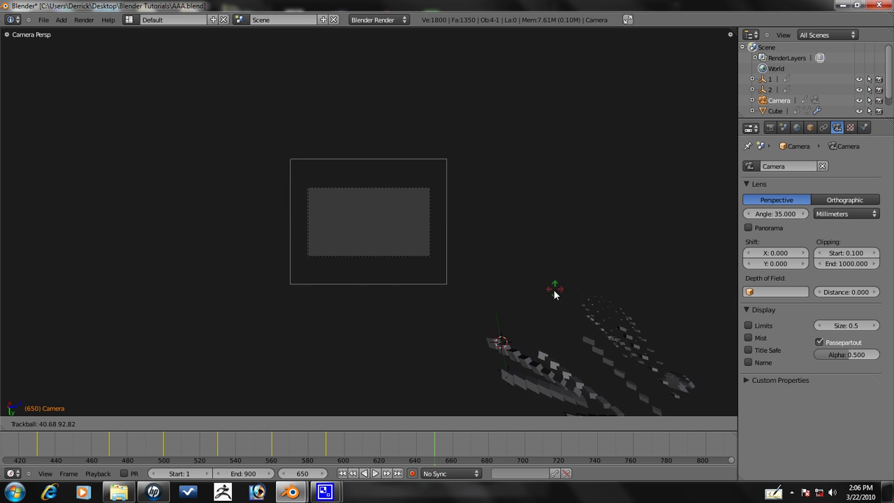
pyautogui.click(354, 277)
pyautogui.press('g')
pyautogui.press('z')
pyautogui.press('z')
pyautogui.rightClick(376, 283)
# - Orbit the scene to a good angle on the cube trails and align the camera to that view at frame 650
pyautogui.moveTo(417, 220); pyautogui.dragTo(341, 246, button='middle')
pyautogui.scroll(5, 272, 232)
pyautogui.scroll(-5, 295, 296)
pyautogui.scroll(4, 264, 283)
pyautogui.scroll(-4, 264, 283)
pyautogui.moveTo(229, 308); pyautogui.dragTo(351, 345, button='middle')
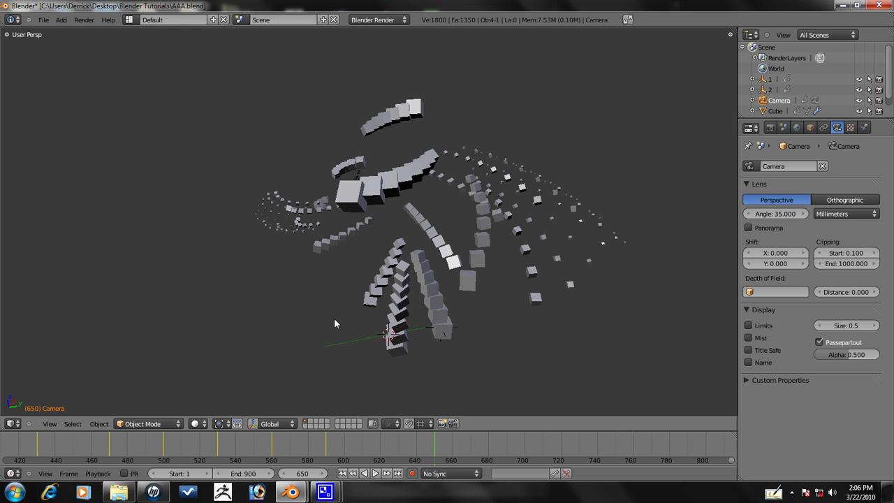
pyautogui.press('KP_0')
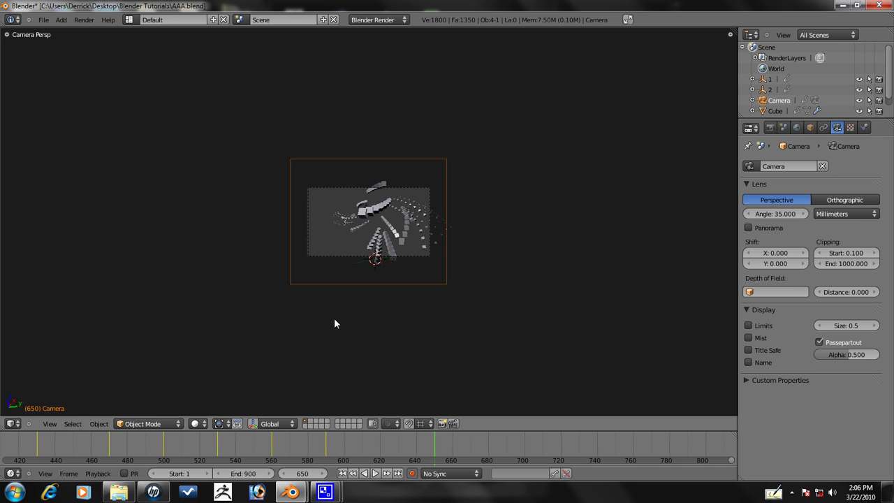
pyautogui.scroll(5, 312, 297)
pyautogui.press('g')
pyautogui.press('z')
pyautogui.press('z')
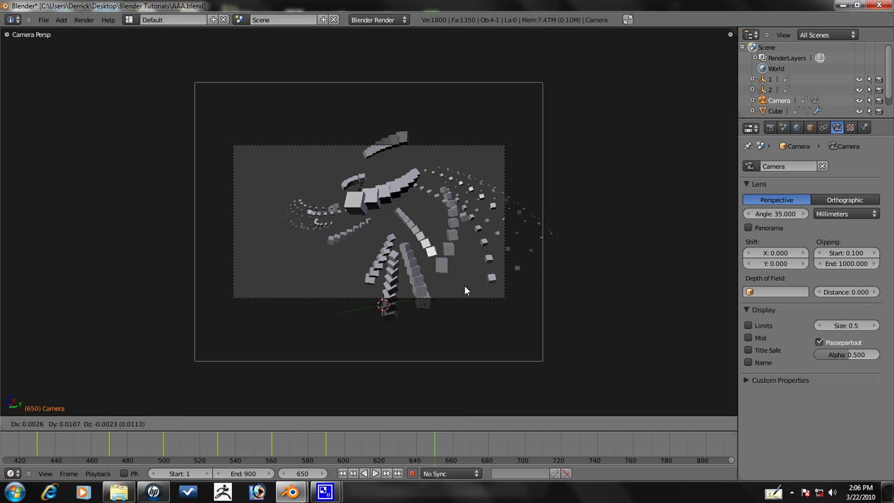
pyautogui.rightClick(315, 321)
# - Pull the camera back along its local Z axis and shift it about 5.1 units to centre the cube trails
pyautogui.press('g')
pyautogui.press('z')
pyautogui.press('z')
pyautogui.click(328, 382)
pyautogui.press('g')
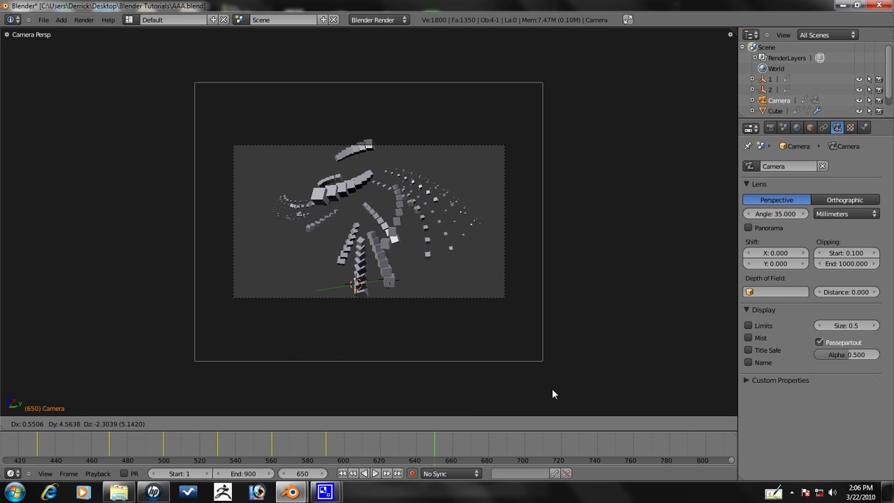
pyautogui.click(552, 390)
# - Pull the camera back about 5.1 units along its local Z axis and nudge it to finish the frame 650 framing
pyautogui.press('g')
pyautogui.press('z')
pyautogui.press('z')
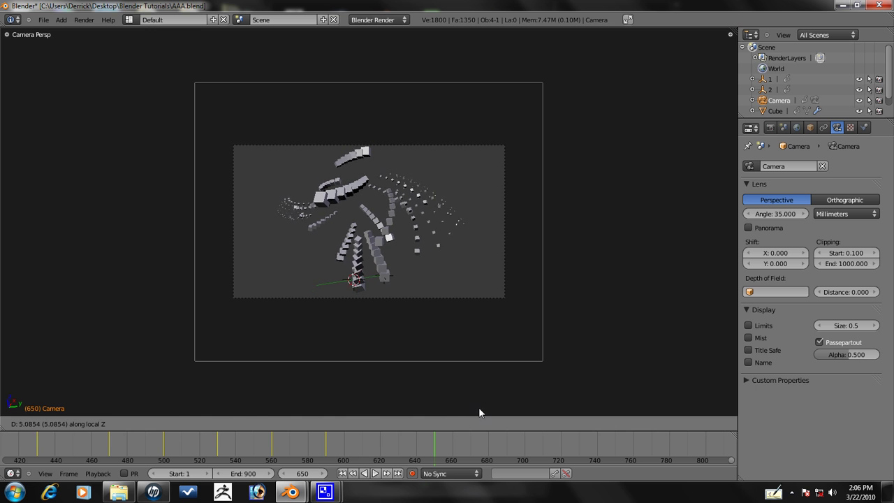
pyautogui.click(479, 409)
pyautogui.press('g')
pyautogui.click(478, 381)
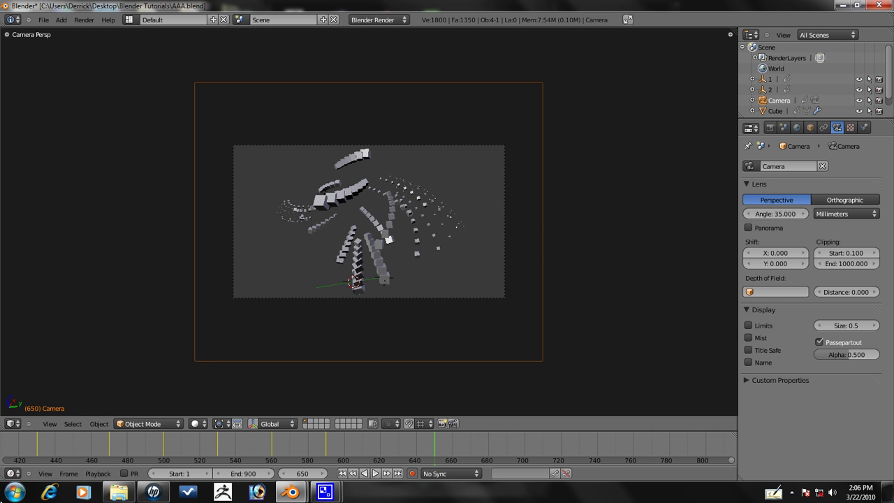
# - Advance the animation to frame 700 and pull the camera back about 28 units along its local Z axis
pyautogui.rightClick(375, 267)
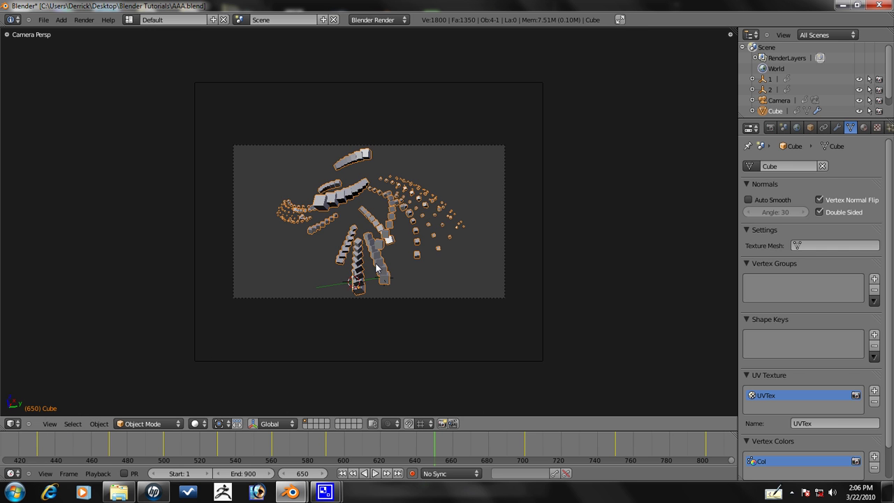
pyautogui.hotkey('alt', 'a')
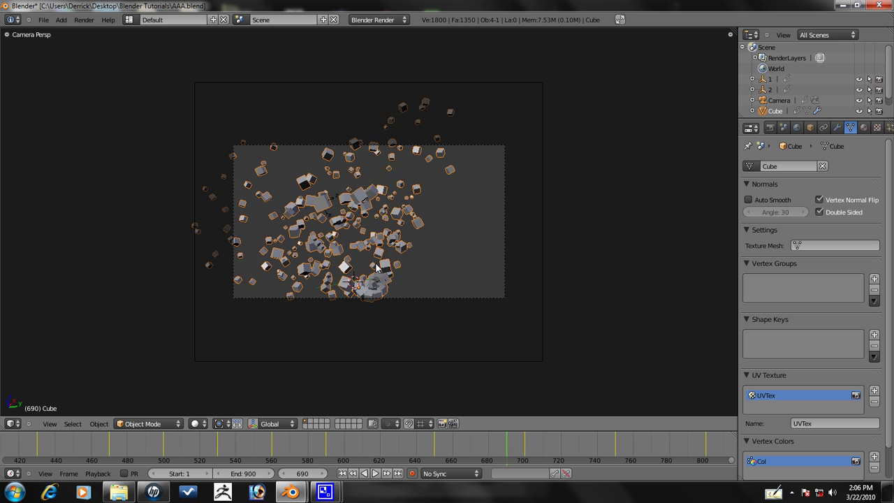
pyautogui.rightClick(542, 238)
pyautogui.press('g')
pyautogui.press('z')
pyautogui.press('z')
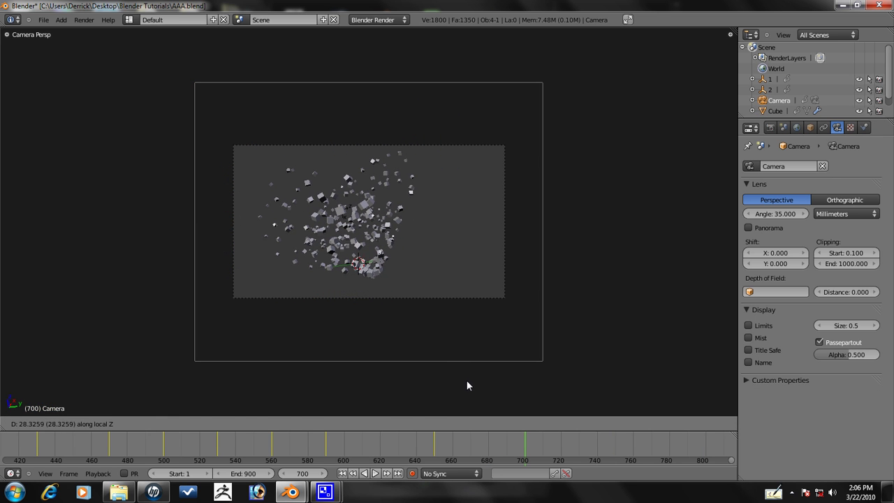
pyautogui.click(468, 380)
# - Tilt the camera with a trackball rotation at frame 700, recentre the cube cloud and adjust the distance along local Z
pyautogui.press('r')
pyautogui.press('r')
pyautogui.click(408, 324)
pyautogui.press('g')
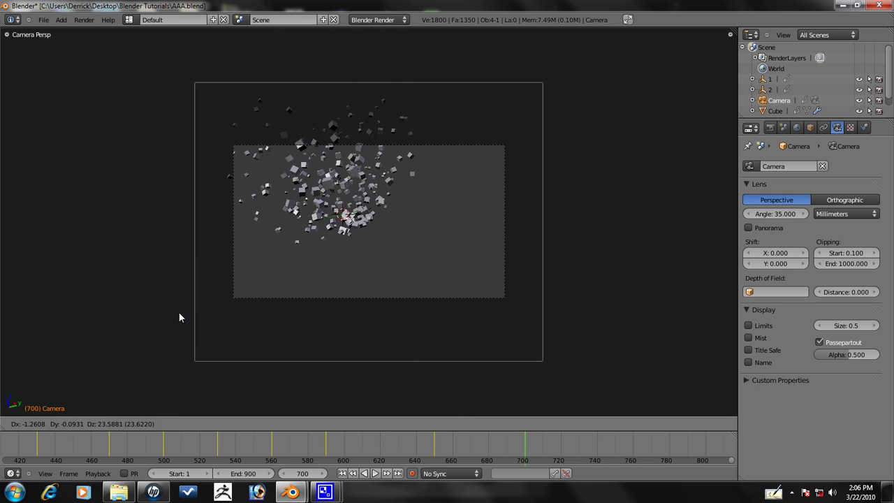
pyautogui.press('z')
pyautogui.press('z')
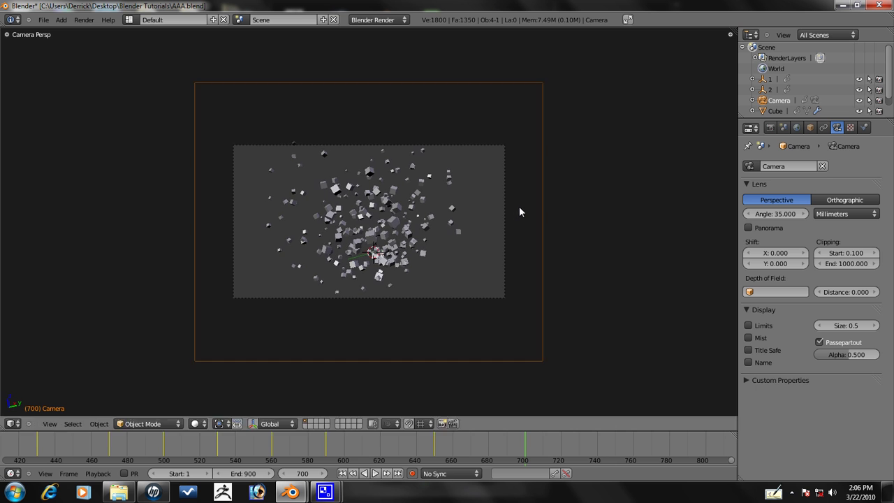
pyautogui.click(533, 310)
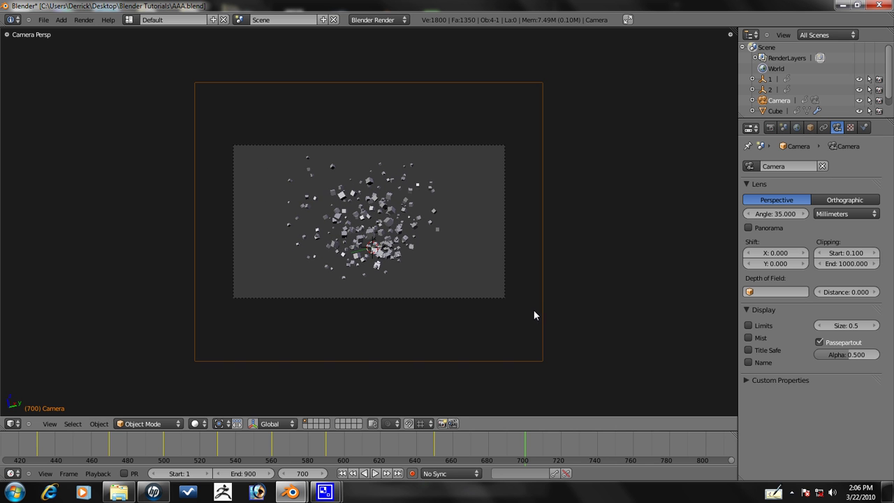
# - Step back and forth between frames 690 and 760 to examine how the cube cloud moves within the camera frame
pyautogui.rightClick(416, 251)
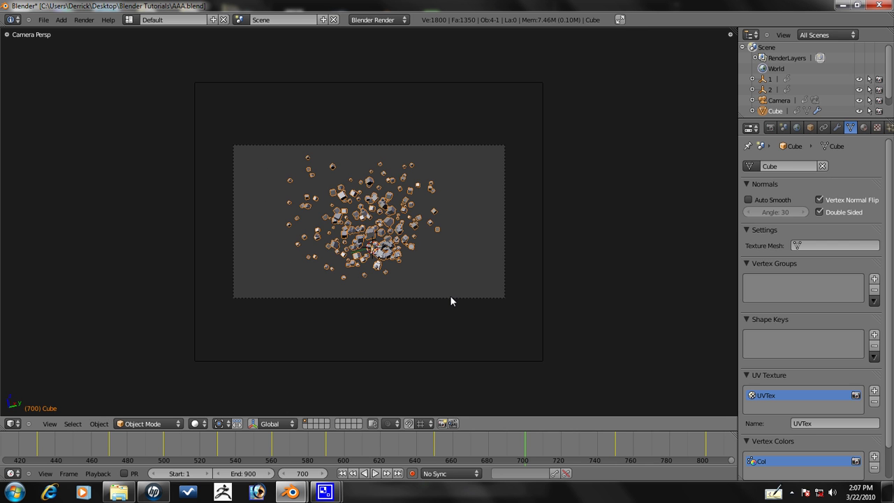
pyautogui.press('Up')
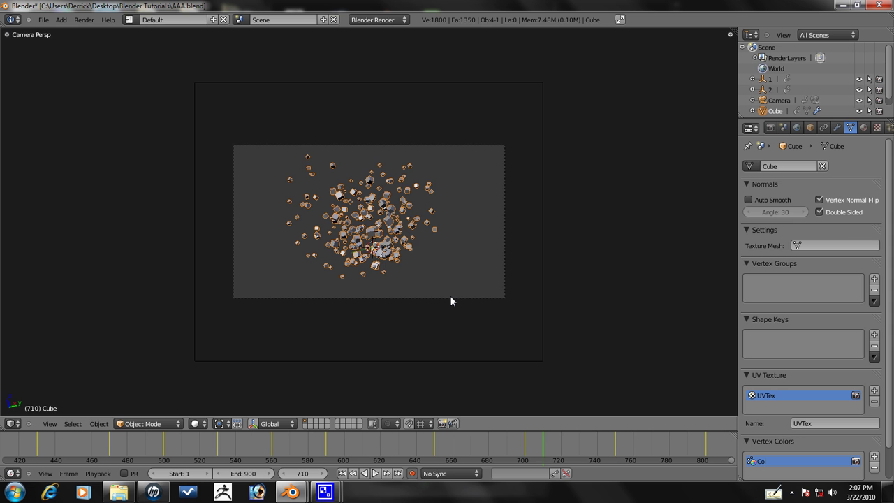
pyautogui.press('Up')
pyautogui.press('Up')
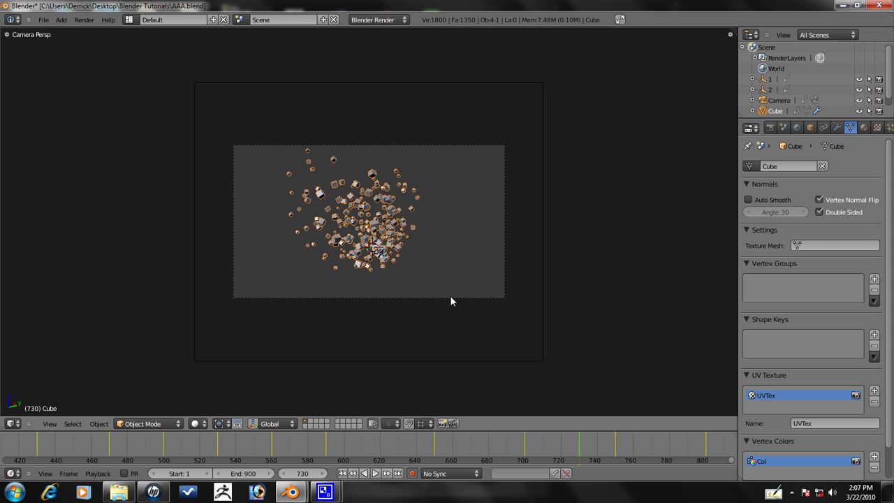
pyautogui.press('Up')
pyautogui.press('Up')
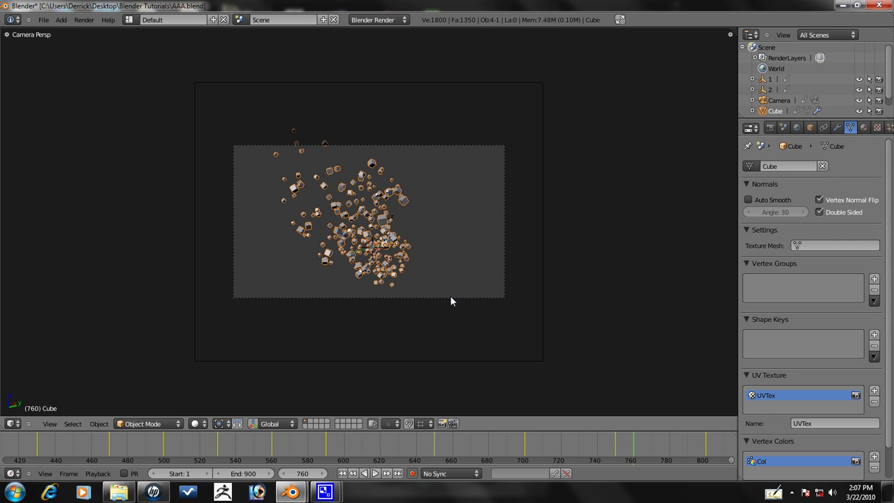
pyautogui.press('Down')
pyautogui.press('Down')
pyautogui.press('Down')
pyautogui.press('Down')
pyautogui.press('Down')
pyautogui.press('Down')
pyautogui.press('Down')
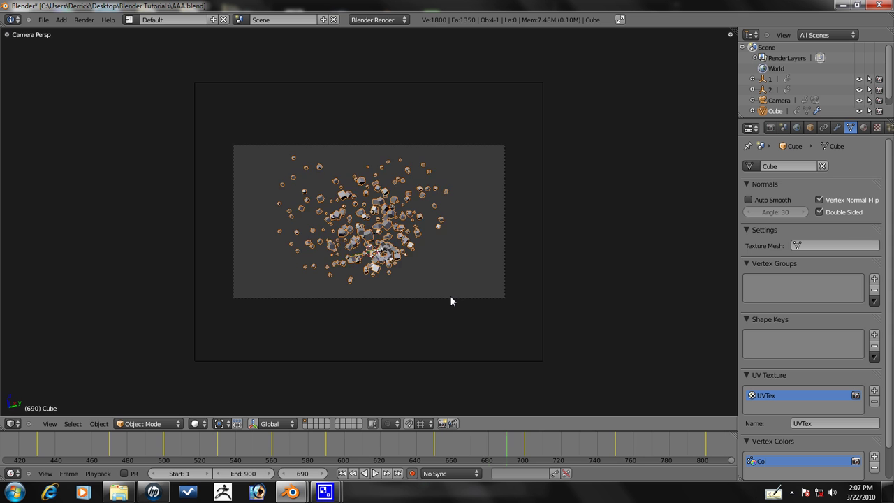
pyautogui.press('Up')
pyautogui.press('Up')
pyautogui.press('Up')
pyautogui.press('Up')
pyautogui.press('Up')
pyautogui.press('Up')
pyautogui.press('Up')
pyautogui.press('Up')
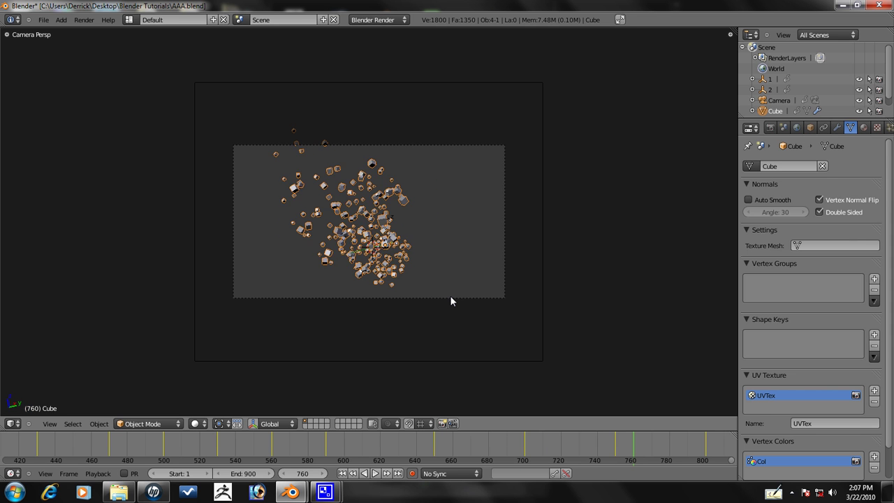
# - Go to frame 750, turn the camera with a trackball rotation and move it to bring the cubes back into frame
pyautogui.press('Down')
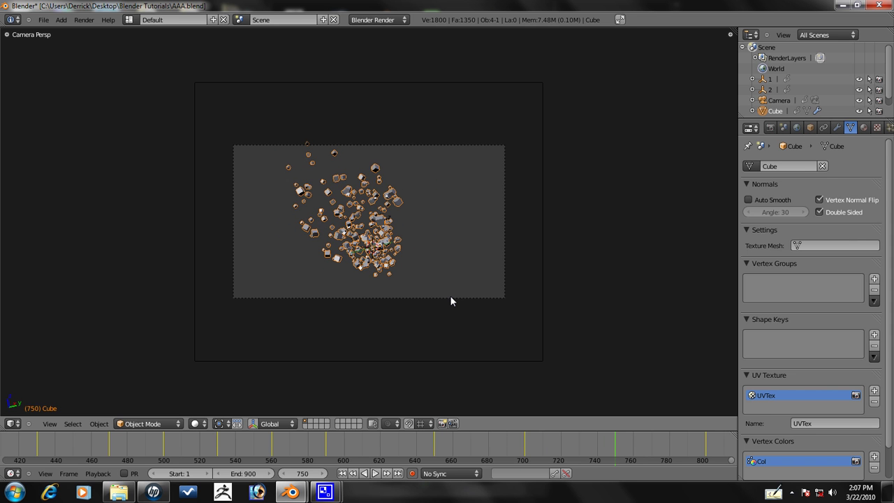
pyautogui.rightClick(545, 265)
pyautogui.press('r')
pyautogui.press('r')
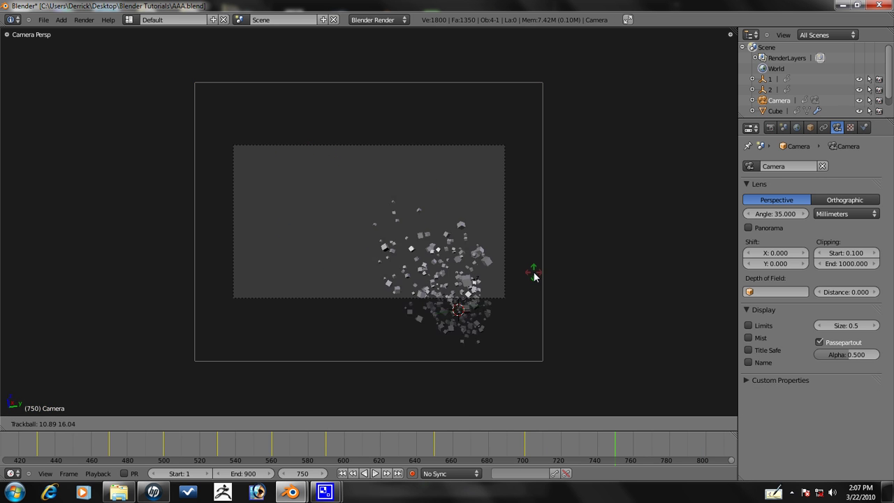
pyautogui.click(453, 189)
pyautogui.press('g')
pyautogui.click(418, 285)
# - Bring the camera closer to the cubes along its local Z axis and shift it to recentre them at frame 750
pyautogui.press('g')
pyautogui.press('z')
pyautogui.press('z')
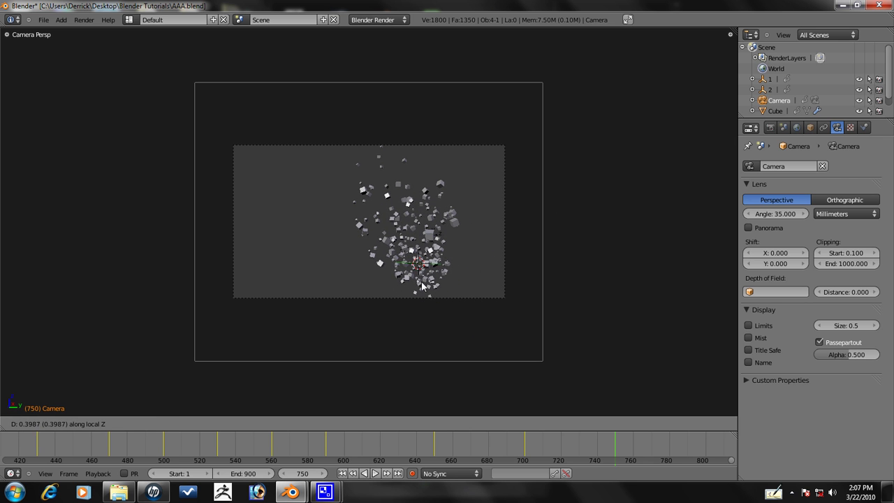
pyautogui.press('z')
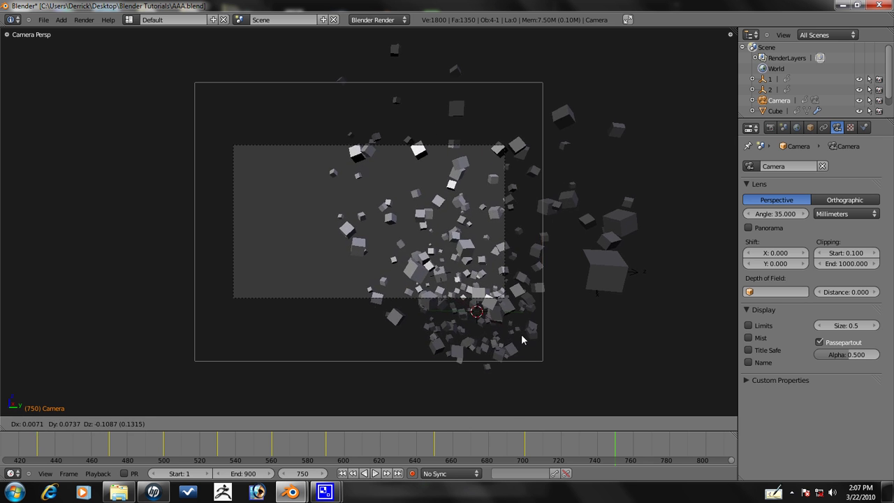
pyautogui.click(115, 221)
pyautogui.press('g')
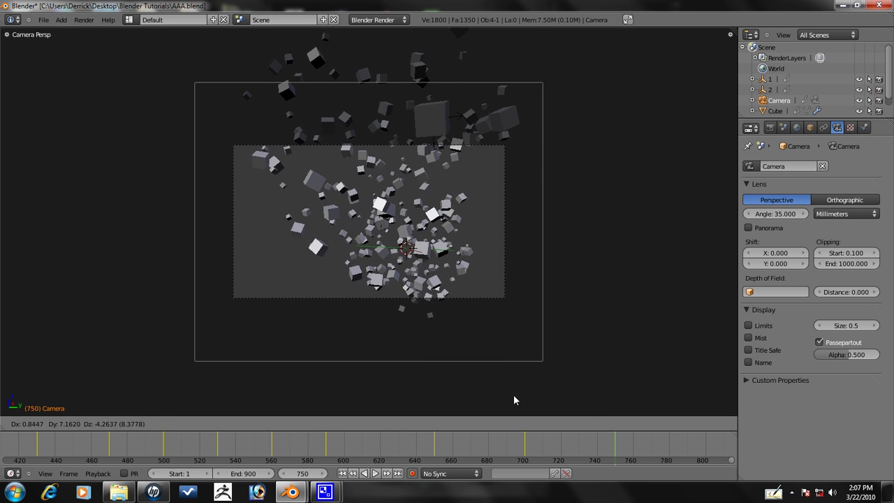
pyautogui.click(638, 186)
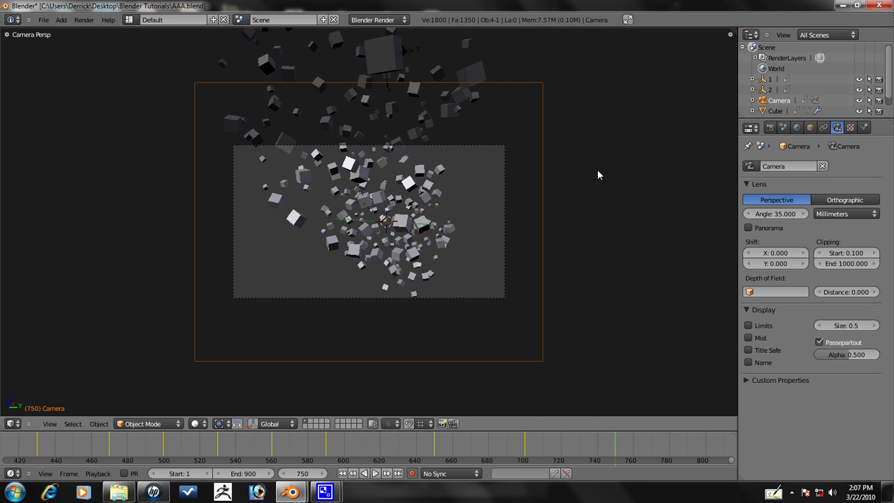
# - Shift the camera about 2.5 units vertically and pull it back about 4.8 units along its local Z axis
pyautogui.press('g')
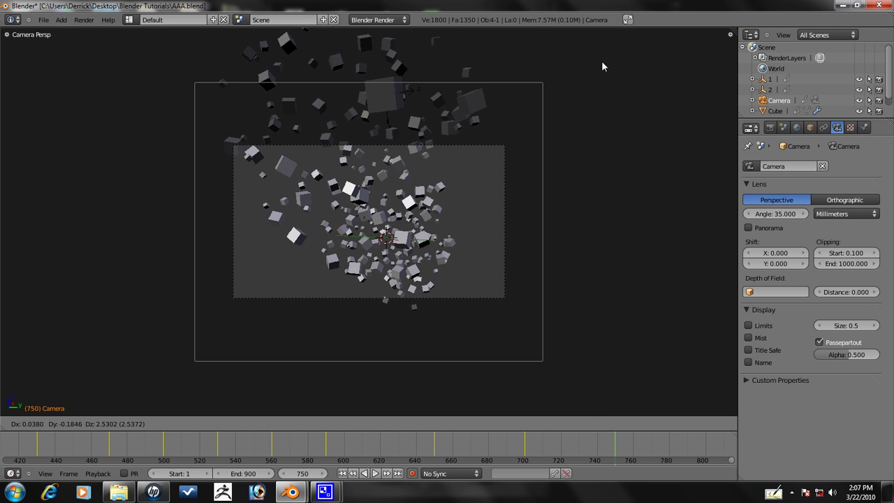
pyautogui.click(603, 81)
pyautogui.press('g')
pyautogui.press('z')
pyautogui.press('z')
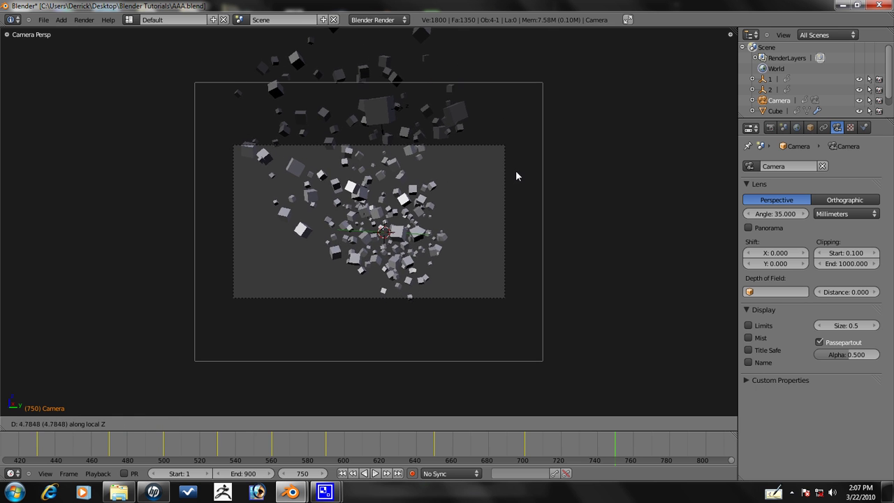
pyautogui.click(520, 160)
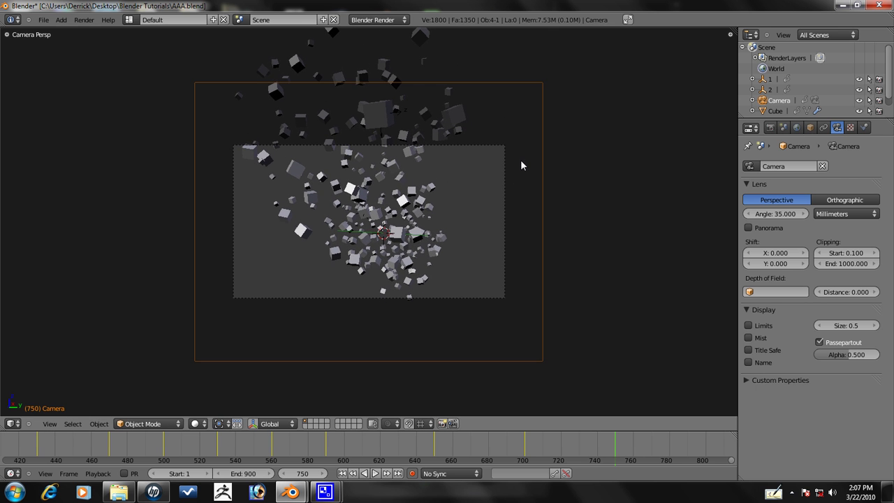
# - Advance to frame 800 and pull the camera far back along its local Z axis until the scattered cubes are framed
pyautogui.rightClick(407, 215)
pyautogui.press('Up')
pyautogui.press('Up')
pyautogui.press('Up')
pyautogui.press('Up')
pyautogui.press('Up')
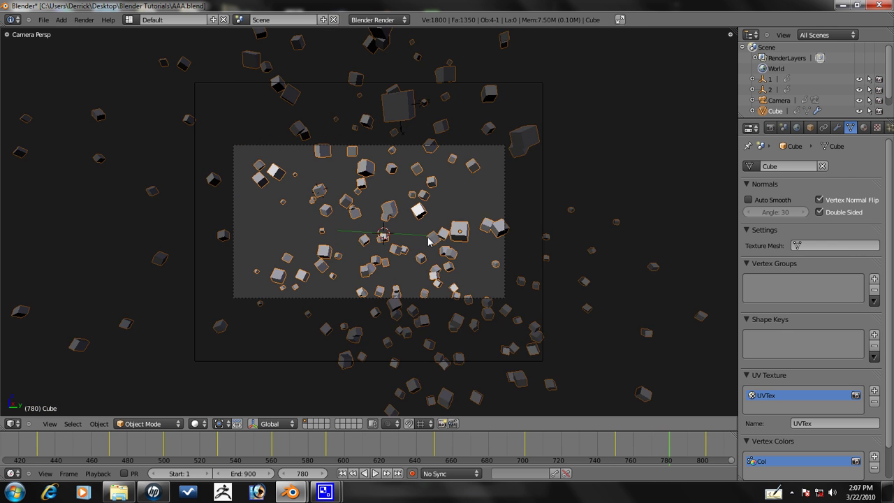
pyautogui.rightClick(541, 271)
pyautogui.press('g')
pyautogui.press('z')
pyautogui.press('z')
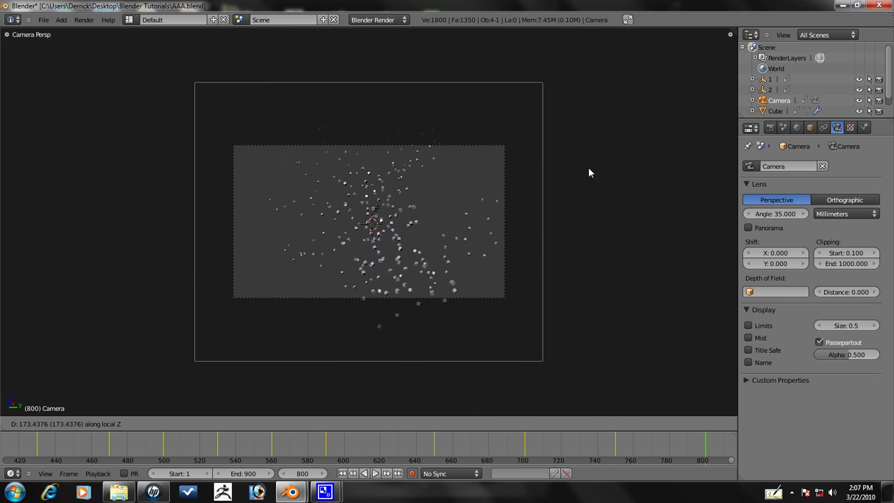
pyautogui.click(587, 164)
# - Try to fine-tune the camera's distance along its local Z axis at frame 800
pyautogui.scroll(3, 585, 164)
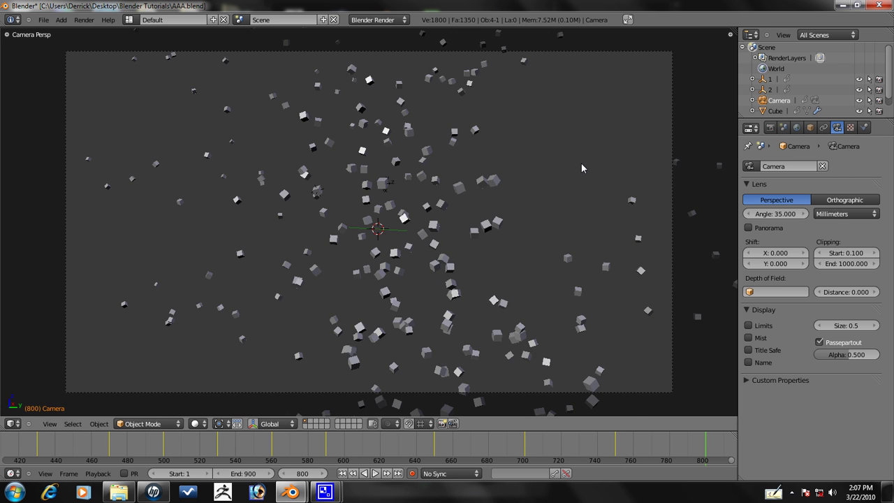
pyautogui.press('g')
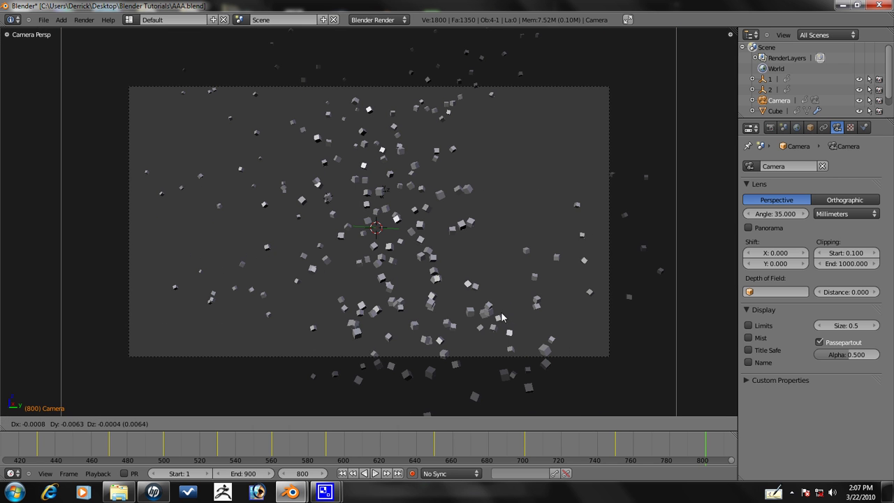
pyautogui.press('z')
pyautogui.press('z')
pyautogui.click(487, 151)
pyautogui.scroll(1, 485, 151)
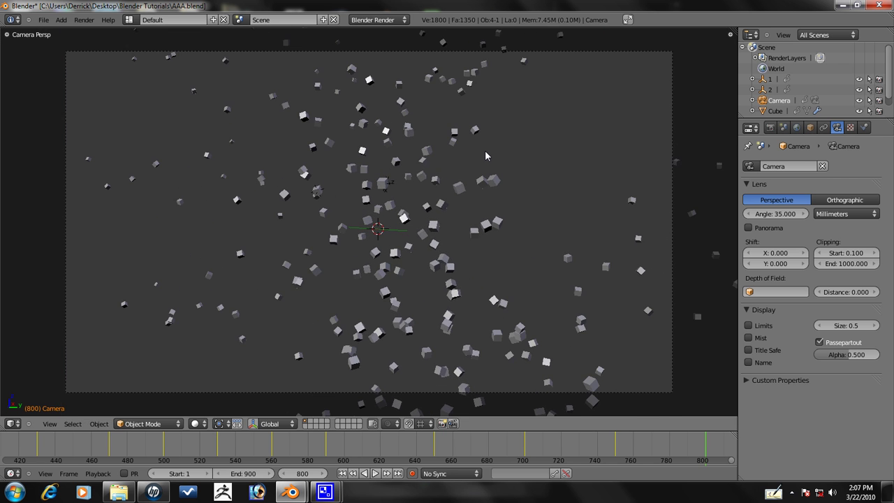
pyautogui.scroll(1, 485, 151)
pyautogui.scroll(-4, 486, 151)
# - Step through the animation from frame 800 to frame 900 to examine the cubes' motion in the camera view
pyautogui.rightClick(389, 273)
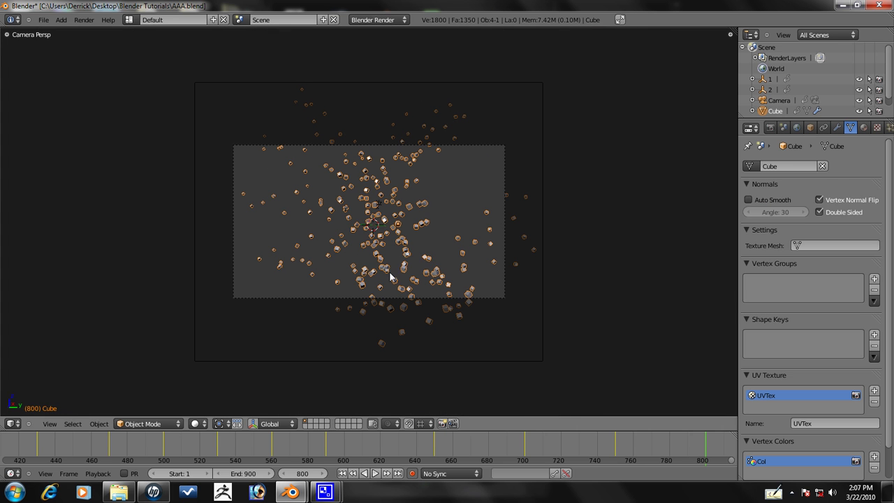
pyautogui.moveTo(573, 440); pyautogui.dragTo(311, 463, button='middle')
pyautogui.hotkey('alt', 'a')
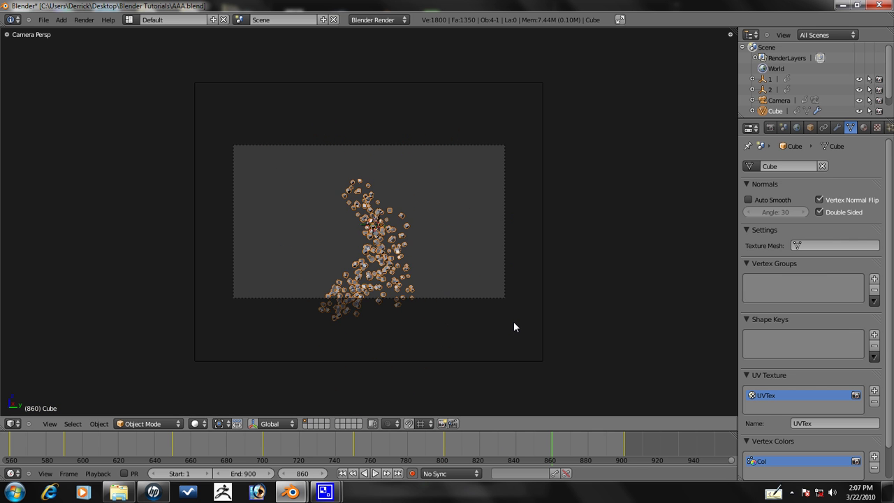
pyautogui.press('Down')
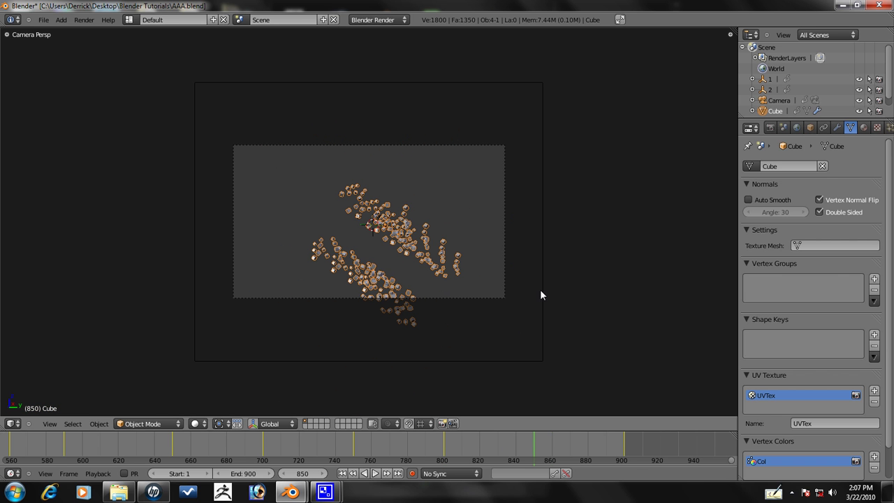
pyautogui.press('Up')
pyautogui.press('Up')
pyautogui.press('Up')
pyautogui.press('Up')
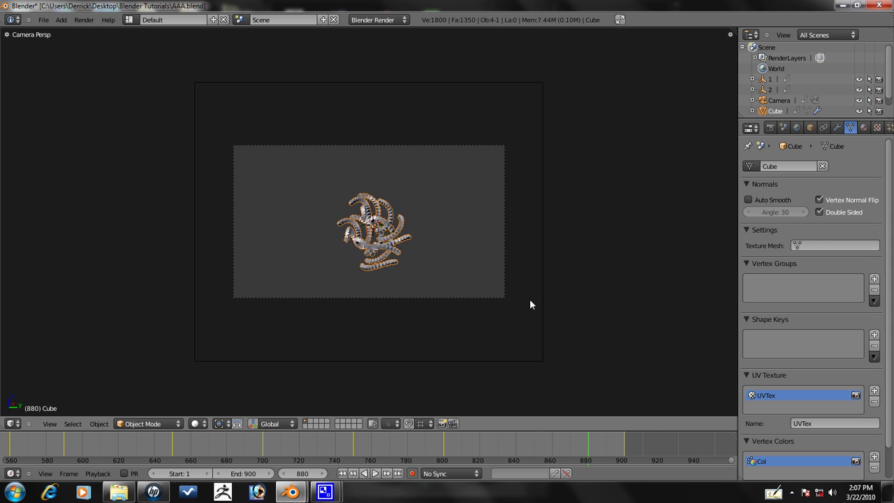
pyautogui.press('Up')
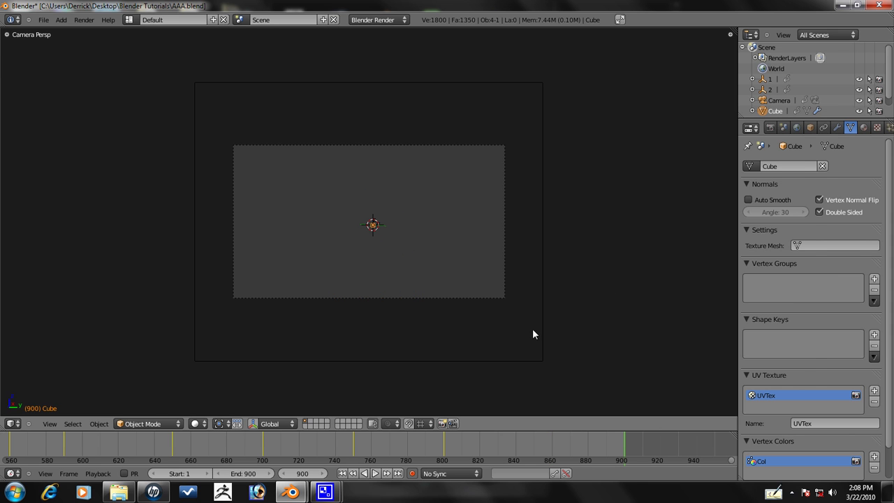
# - Push the camera in about 150 units along its local Z axis at frame 900 and shift it sideways
pyautogui.rightClick(544, 326)
pyautogui.press('g')
pyautogui.press('z')
pyautogui.press('z')
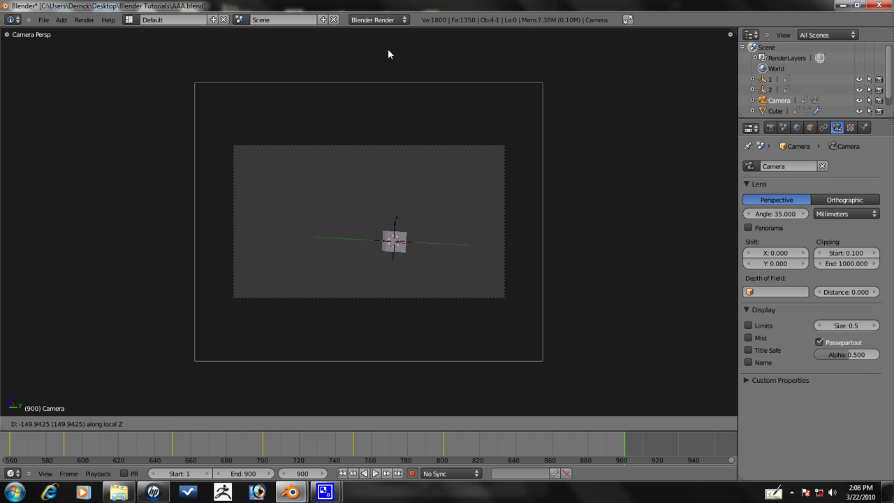
pyautogui.click(387, 48)
pyautogui.press('g')
pyautogui.click(450, 294)
# - Move the camera closer to the single cube along its local Z axis and adjust its position in the frame
pyautogui.press('g')
pyautogui.press('z')
pyautogui.press('z')
pyautogui.click(405, 183)
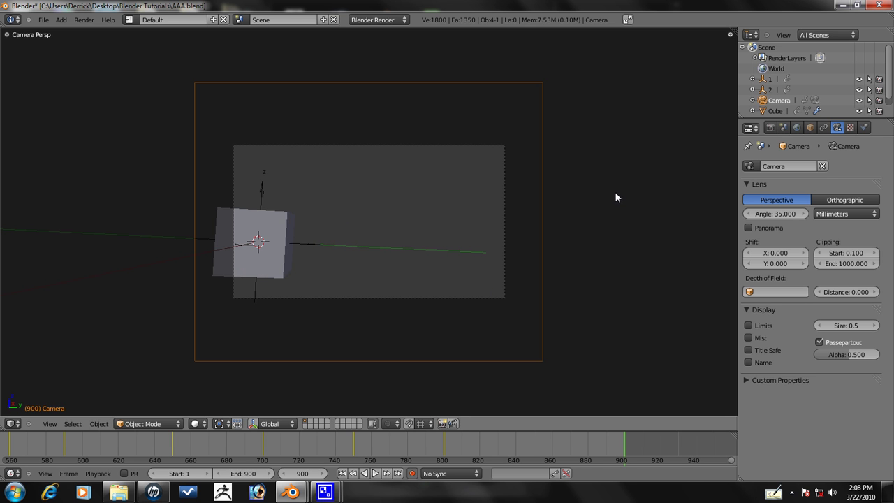
pyautogui.press('g')
pyautogui.click(528, 248)
# - Rotate the camera about -22 degrees around its local X axis and pull it back along its local Z axis
pyautogui.press('r')
pyautogui.press('x')
pyautogui.press('x')
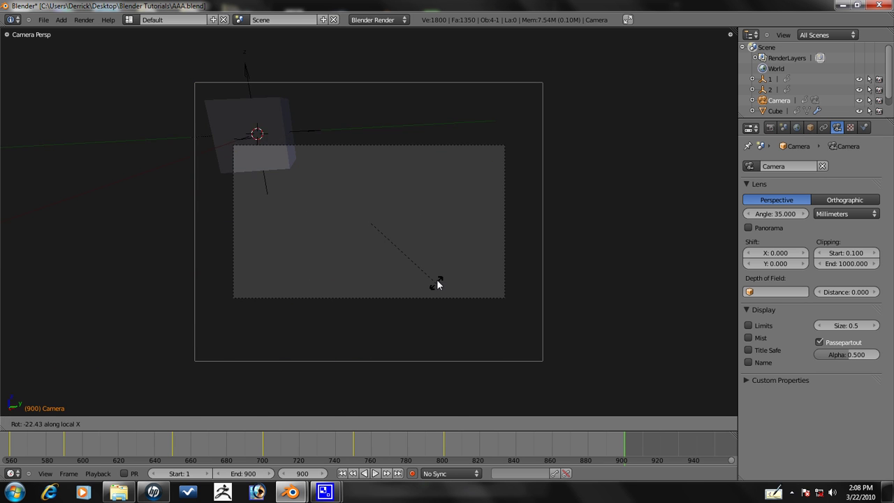
pyautogui.click(438, 280)
pyautogui.press('g')
pyautogui.press('z')
pyautogui.press('z')
pyautogui.click(445, 360)
# - Reposition the camera at frame 900 and rotate it around the global Z axis toward the single cube
pyautogui.press('g')
pyautogui.click(443, 237)
pyautogui.press('r')
pyautogui.press('z')
pyautogui.press('z')
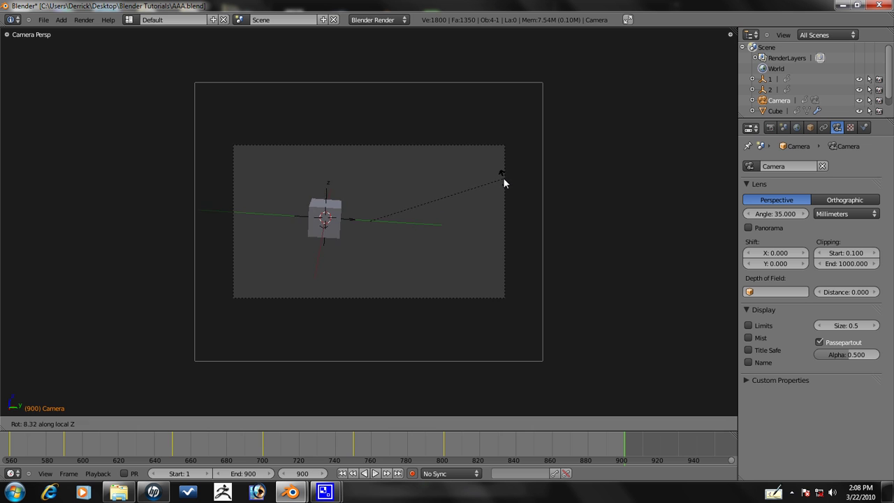
pyautogui.press('z')
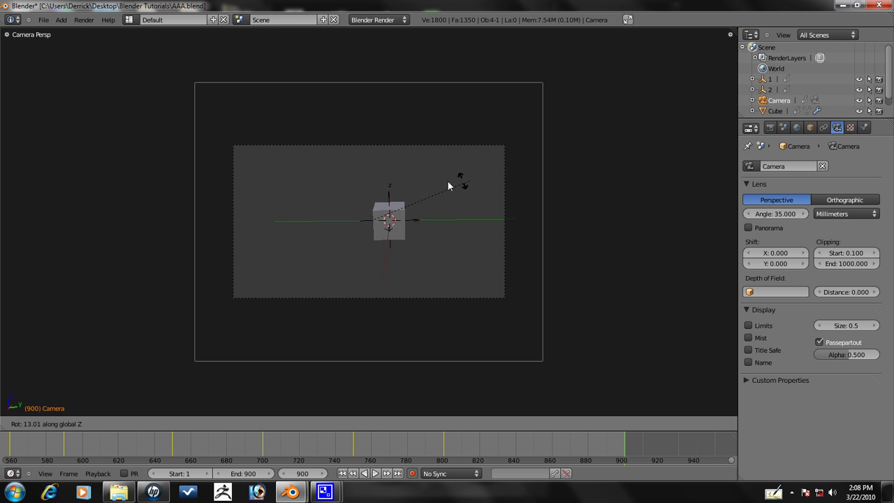
pyautogui.click(422, 188)
# - Centre the cube in the camera frame and move the camera slightly closer along its local Z axis
pyautogui.press('g')
pyautogui.click(251, 229)
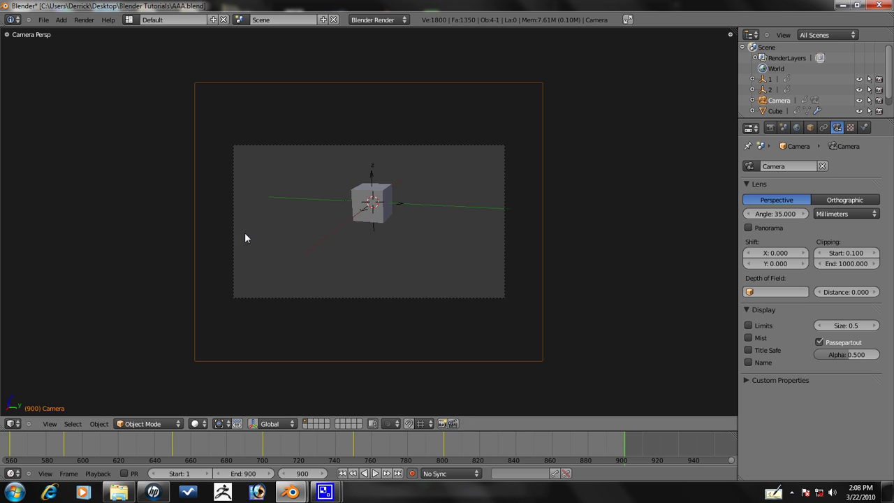
pyautogui.press('g')
pyautogui.click(259, 176)
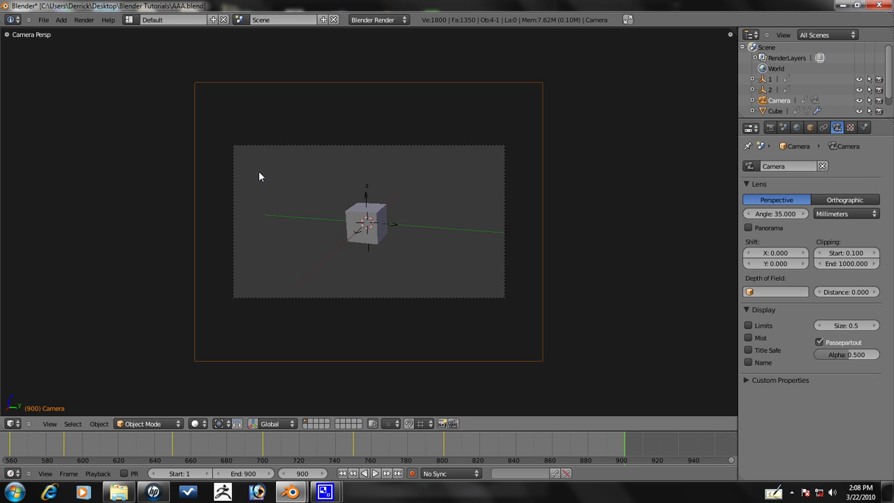
pyautogui.press('g')
pyautogui.click(364, 246)
pyautogui.press('g')
pyautogui.press('z')
pyautogui.press('z')
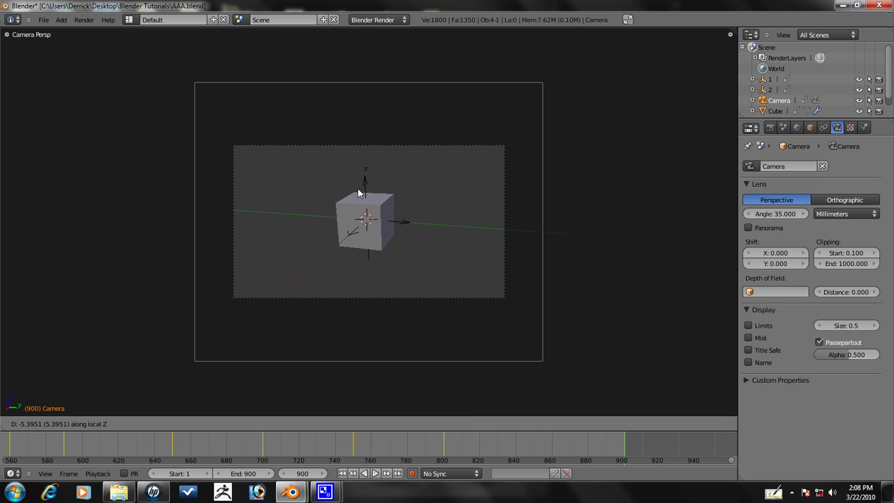
pyautogui.click(352, 249)
pyautogui.moveTo(325, 491)
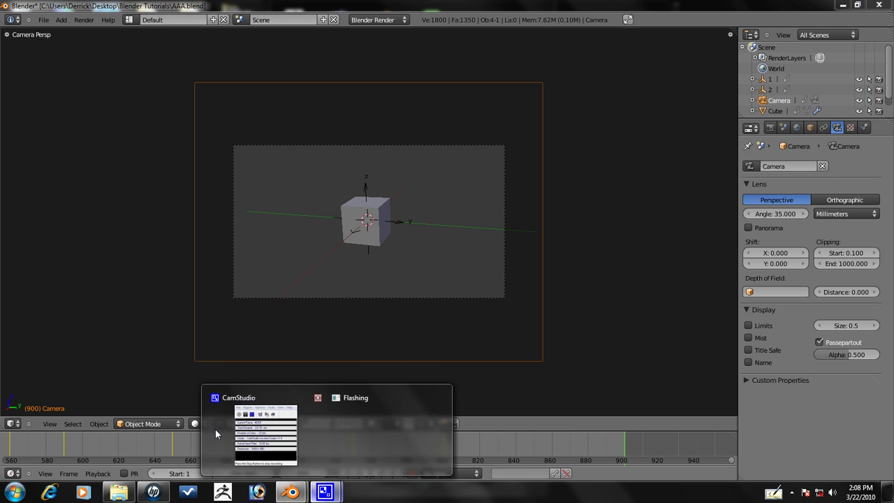
pyautogui.click(216, 430)
pyautogui.click(370, 5)
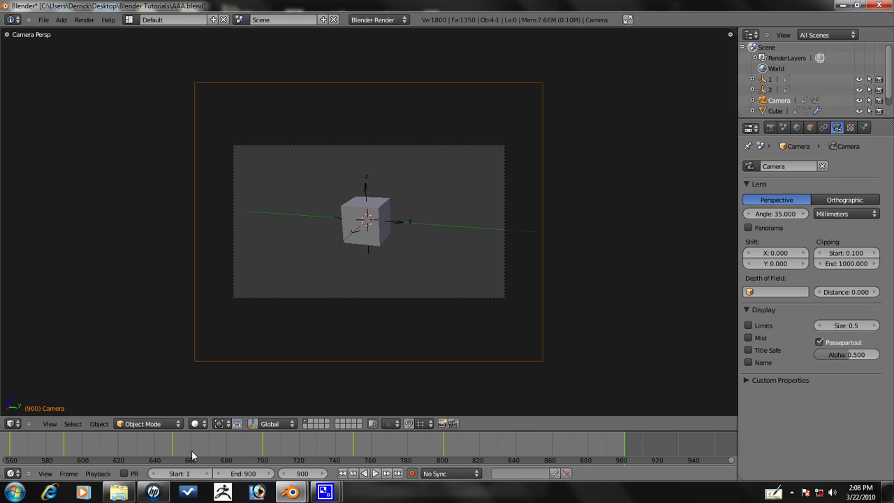
# - Return to frame 1 and step through the animation to frame 83 to examine how the cubes are framed
pyautogui.click(342, 473)
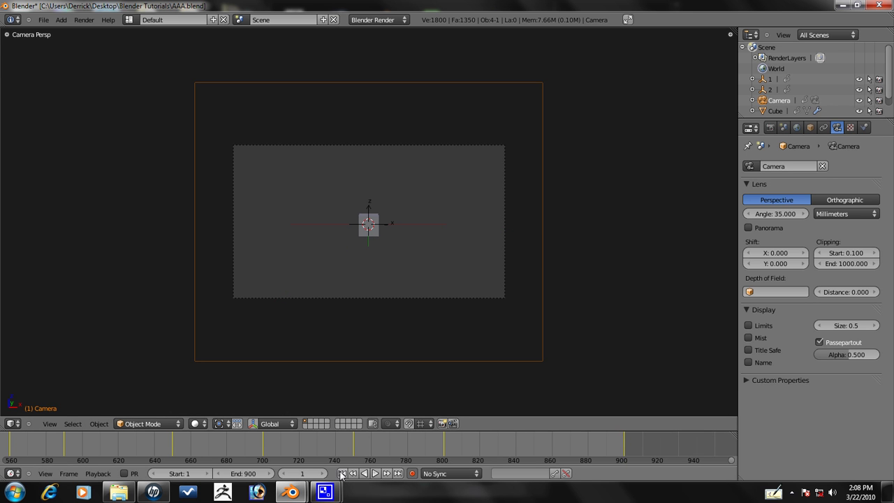
pyautogui.press('Right')
pyautogui.press('Right')
pyautogui.press('Right')
pyautogui.press('Right')
pyautogui.press('Right')
pyautogui.press('Right')
pyautogui.press('Right')
pyautogui.press('Right')
pyautogui.press('Right')
pyautogui.press('Right')
pyautogui.press('Right')
pyautogui.press('Right')
pyautogui.press('Right')
pyautogui.press('Right')
pyautogui.press('Right')
pyautogui.press('Right')
pyautogui.press('Right')
pyautogui.press('Right')
pyautogui.press('Right')
pyautogui.press('Right')
pyautogui.press('Right')
pyautogui.press('Right')
pyautogui.press('Right')
pyautogui.press('Right')
pyautogui.press('Right')
pyautogui.press('Right')
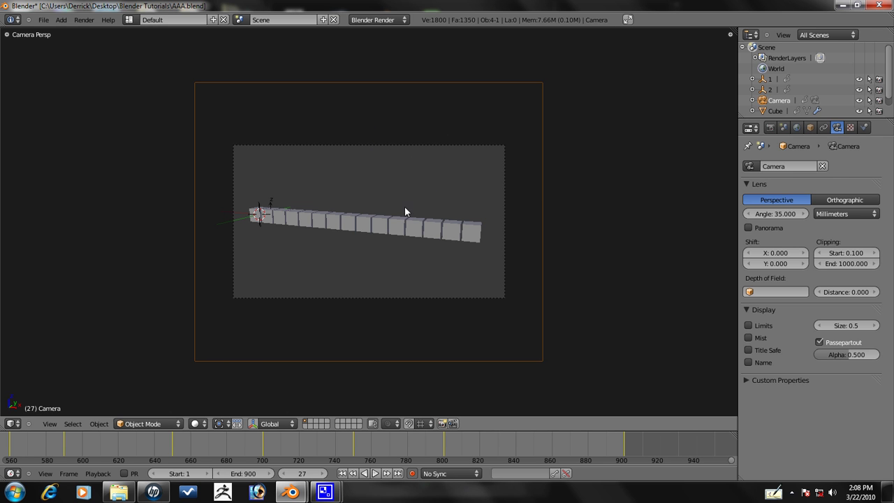
pyautogui.press('Right')
pyautogui.press('Right')
pyautogui.press('Right')
pyautogui.press('Right')
pyautogui.press('Right')
pyautogui.press('Right')
pyautogui.press('Right')
pyautogui.press('Right')
pyautogui.press('Right')
pyautogui.press('Right')
pyautogui.press('Right')
pyautogui.press('Right')
pyautogui.press('Right')
pyautogui.press('Right')
pyautogui.press('Right')
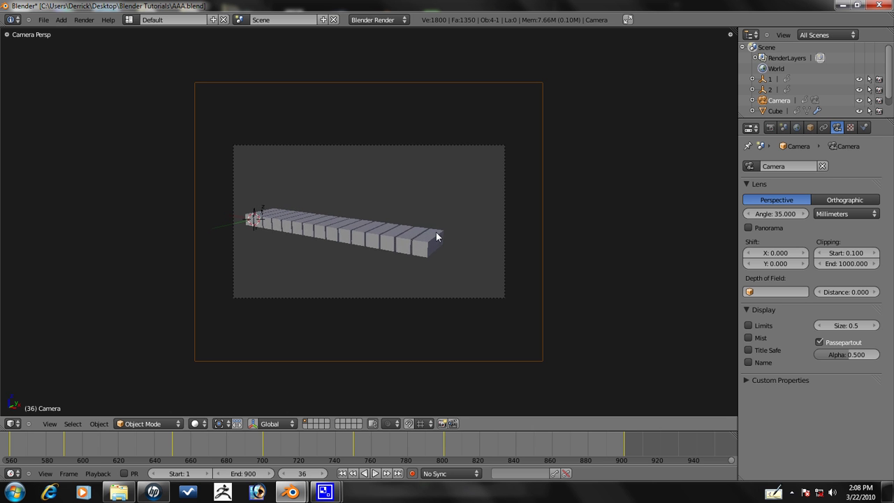
pyautogui.press('Right')
pyautogui.press('Right')
pyautogui.press('Right')
pyautogui.press('Right')
pyautogui.press('Right')
pyautogui.press('Right')
pyautogui.press('Right')
pyautogui.press('Right')
pyautogui.press('Right')
pyautogui.press('Right')
pyautogui.press('Right')
pyautogui.press('Right')
pyautogui.press('Right')
pyautogui.press('Right')
pyautogui.press('Right')
pyautogui.press('Right')
pyautogui.press('Right')
pyautogui.press('Right')
pyautogui.press('Right')
pyautogui.press('Right')
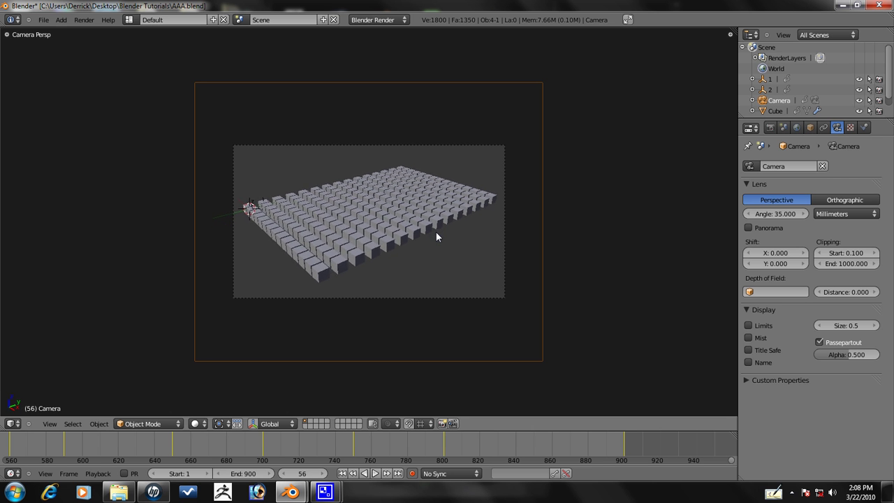
pyautogui.press('Right')
pyautogui.press('Right')
pyautogui.press('Right')
pyautogui.press('Right')
pyautogui.press('Right')
pyautogui.press('Right')
pyautogui.press('Right')
pyautogui.press('Right')
pyautogui.press('Right')
pyautogui.press('Right')
pyautogui.press('Right')
pyautogui.press('Right')
pyautogui.press('Right')
pyautogui.press('Right')
pyautogui.press('Right')
pyautogui.press('Right')
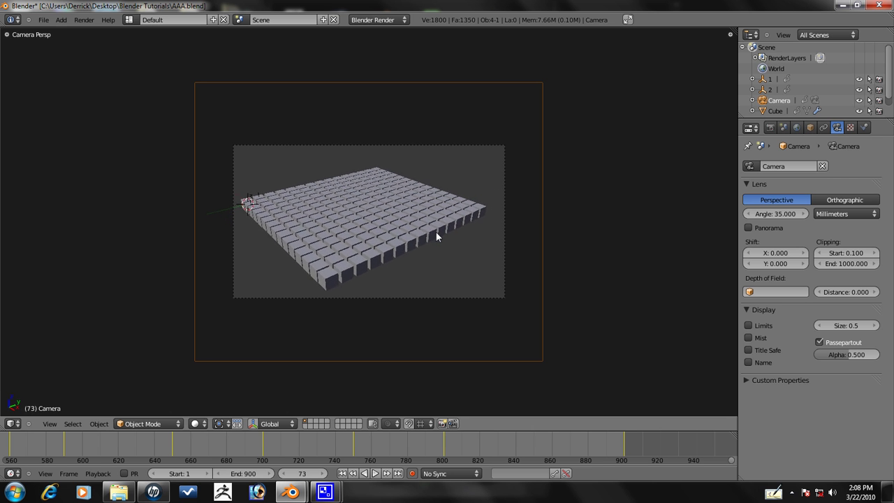
pyautogui.press('Right')
pyautogui.press('Right')
pyautogui.press('Right')
pyautogui.press('Right')
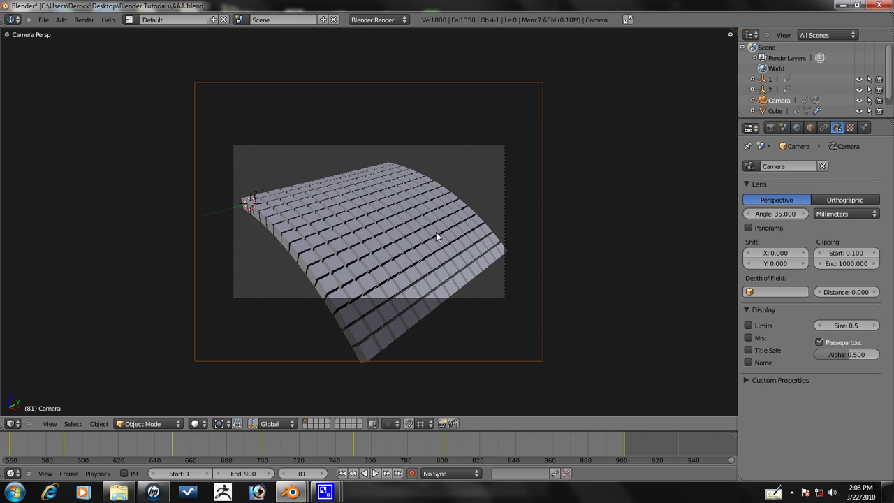
pyautogui.press('Right')
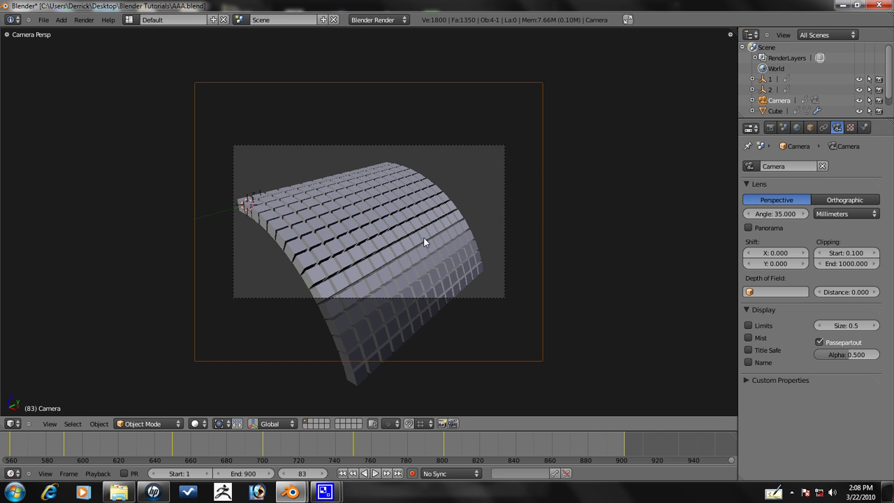
# - Pull the camera back along its local Z axis at frame 83 and shift it to reframe the curved cube array
pyautogui.press('g')
pyautogui.press('z')
pyautogui.press('z')
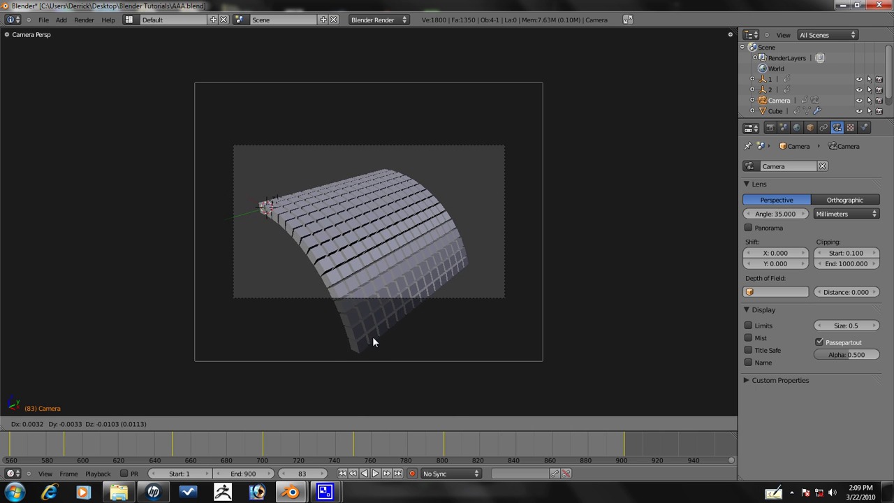
pyautogui.click(367, 253)
pyautogui.press('g')
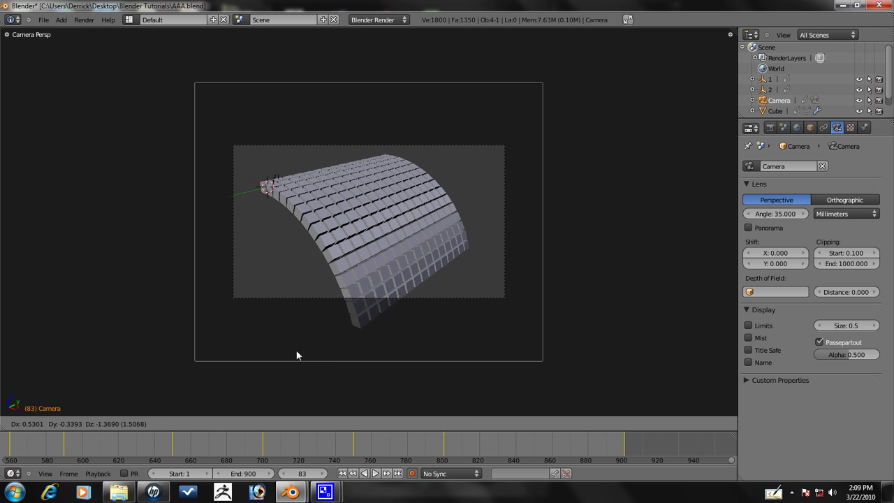
pyautogui.click(374, 182)
pyautogui.press('g')
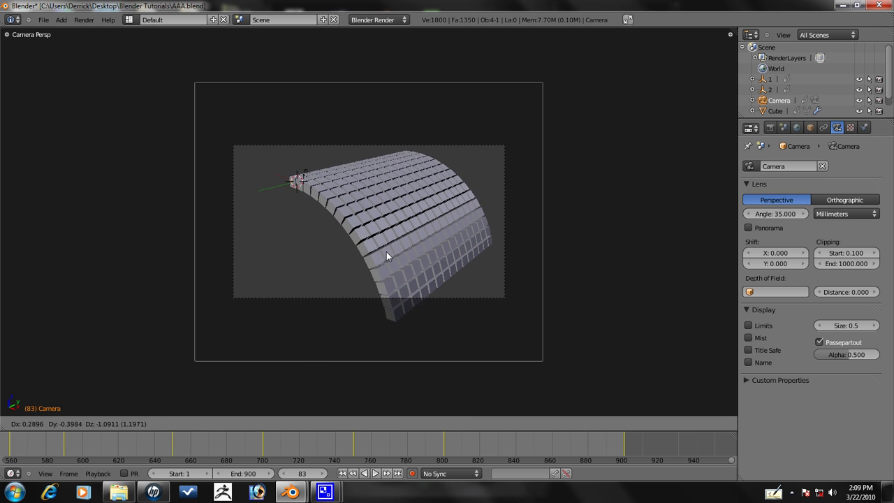
pyautogui.click(386, 251)
# - Pull the camera slightly farther back along its local Z axis and shift it until the whole array fits inside the frame
pyautogui.press('g')
pyautogui.press('z')
pyautogui.press('z')
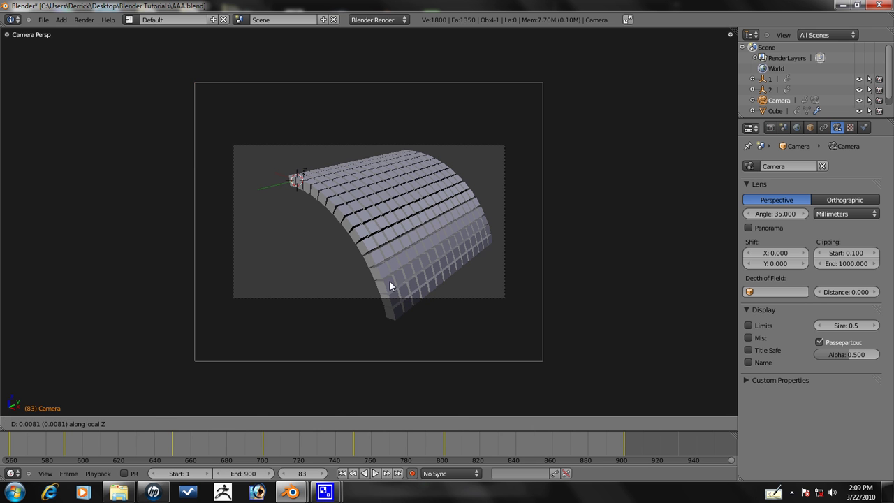
pyautogui.click(395, 311)
pyautogui.press('g')
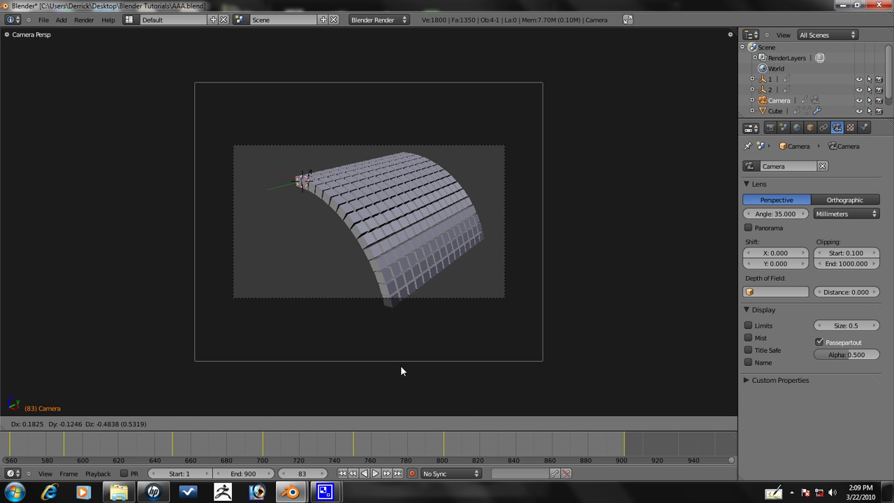
pyautogui.click(400, 390)
pyautogui.press('g')
pyautogui.click(410, 48)
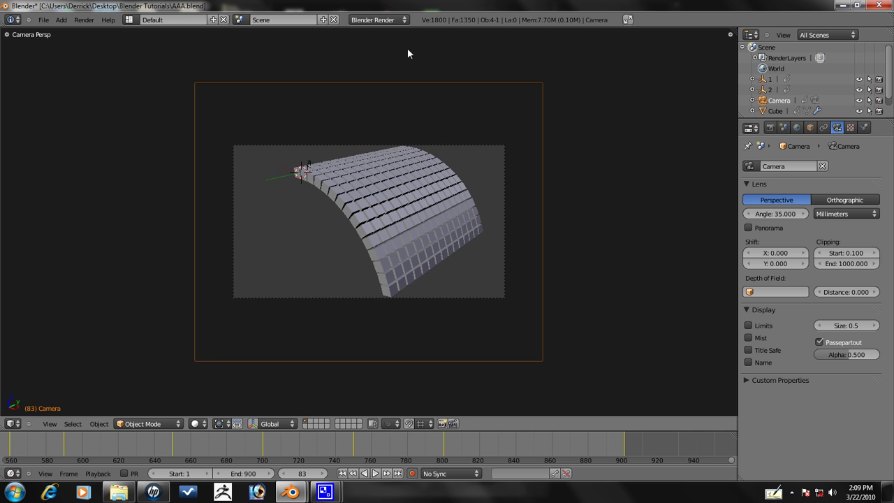
# - Advance the animation to frame 86
pyautogui.press('Right')
pyautogui.press('Right')
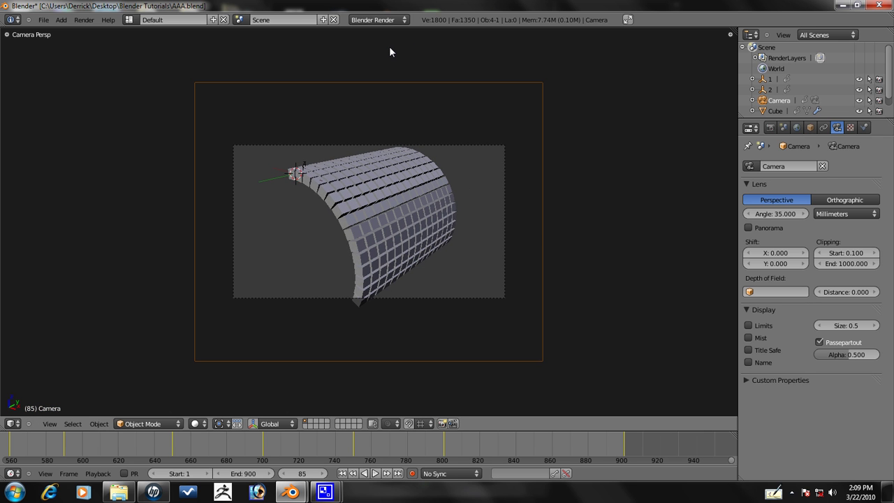
pyautogui.press('Right')
pyautogui.press('r')
pyautogui.press('r')
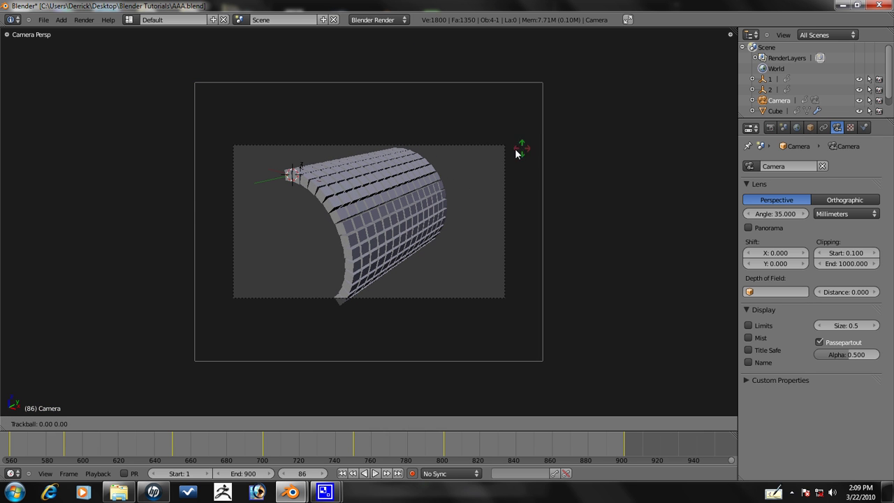
pyautogui.rightClick(518, 160)
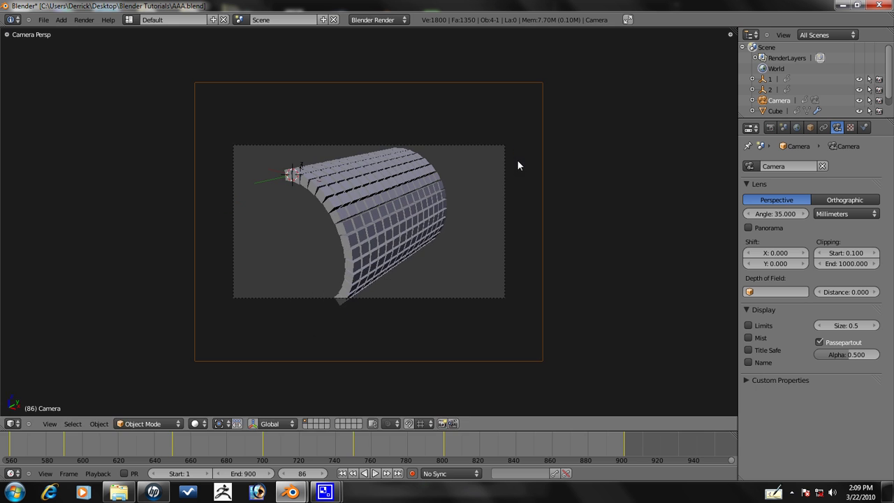
pyautogui.press('r')
pyautogui.press('r')
pyautogui.rightClick(525, 164)
# - Rotate the camera slightly around the global Z axis at frame 86 and shift it to fit the curling array in frame
pyautogui.press('r')
pyautogui.press('z')
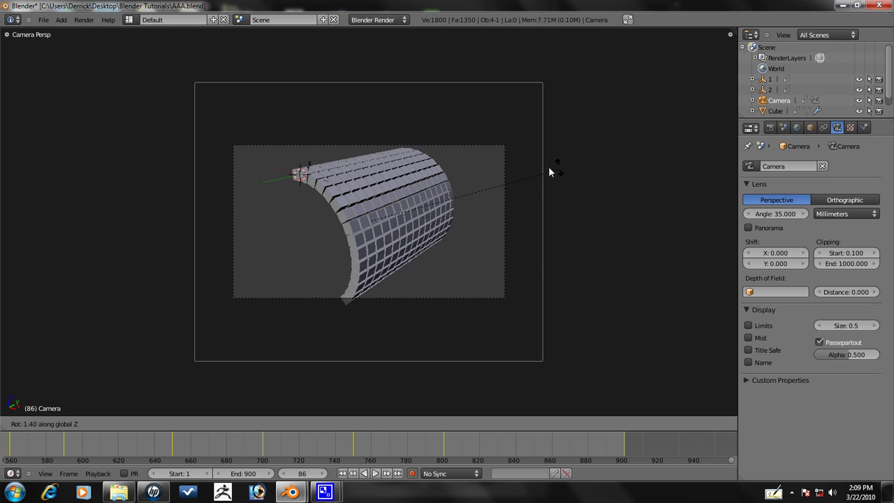
pyautogui.click(528, 165)
pyautogui.press('g')
pyautogui.click(533, 209)
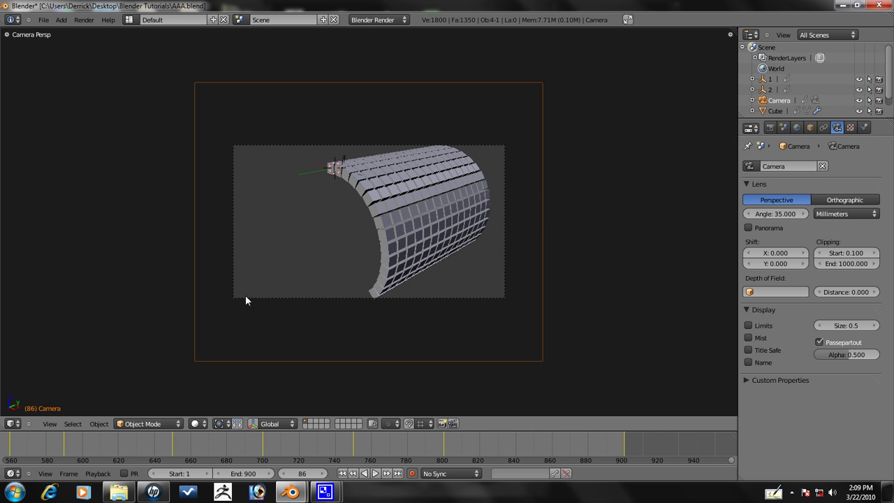
# - Advance the animation to frame 126, checking where the curling cube array leaves the camera frame
pyautogui.press('Right')
pyautogui.press('Right')
pyautogui.press('Right')
pyautogui.press('Right')
pyautogui.press('Right')
pyautogui.press('Right')
pyautogui.press('Right')
pyautogui.press('Right')
pyautogui.press('Right')
pyautogui.press('Right')
pyautogui.press('Right')
pyautogui.press('Right')
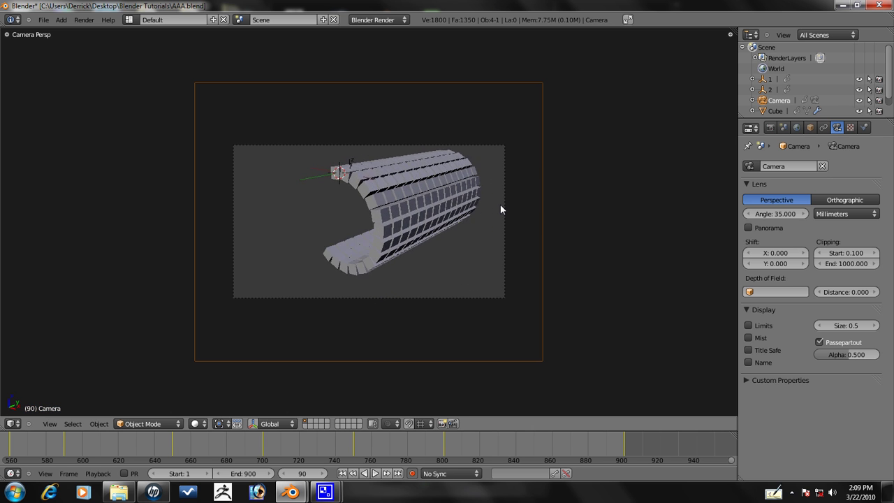
pyautogui.press('Right')
pyautogui.press('Right')
pyautogui.press('Right')
pyautogui.press('Right')
pyautogui.press('Right')
pyautogui.press('Right')
pyautogui.press('Right')
pyautogui.press('Right')
pyautogui.press('Right')
pyautogui.press('Right')
pyautogui.press('Right')
pyautogui.press('Right')
pyautogui.press('Right')
pyautogui.press('Right')
pyautogui.press('Right')
pyautogui.press('Right')
pyautogui.press('Right')
pyautogui.press('Right')
pyautogui.press('Right')
pyautogui.press('Right')
pyautogui.press('Right')
pyautogui.press('Right')
pyautogui.press('Right')
pyautogui.press('Right')
pyautogui.press('Right')
pyautogui.press('Right')
pyautogui.press('Right')
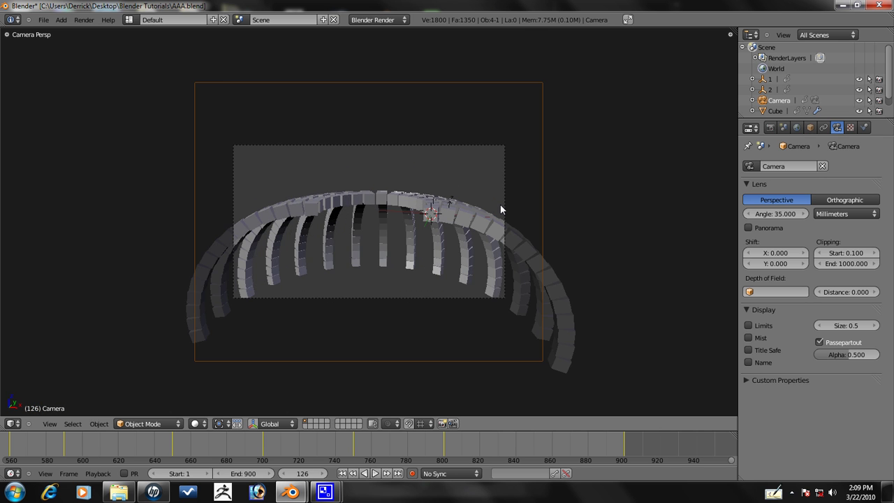
pyautogui.press('Left')
pyautogui.press('Left')
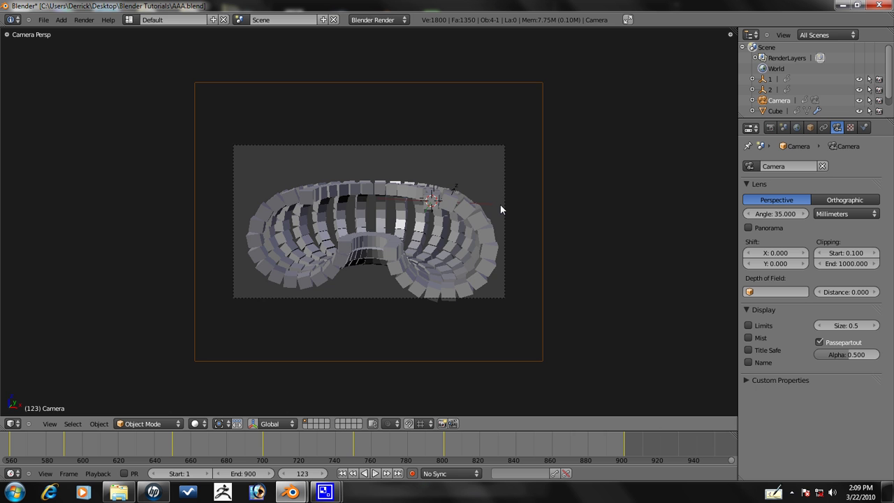
pyautogui.press('Right')
pyautogui.press('Right')
pyautogui.press('Right')
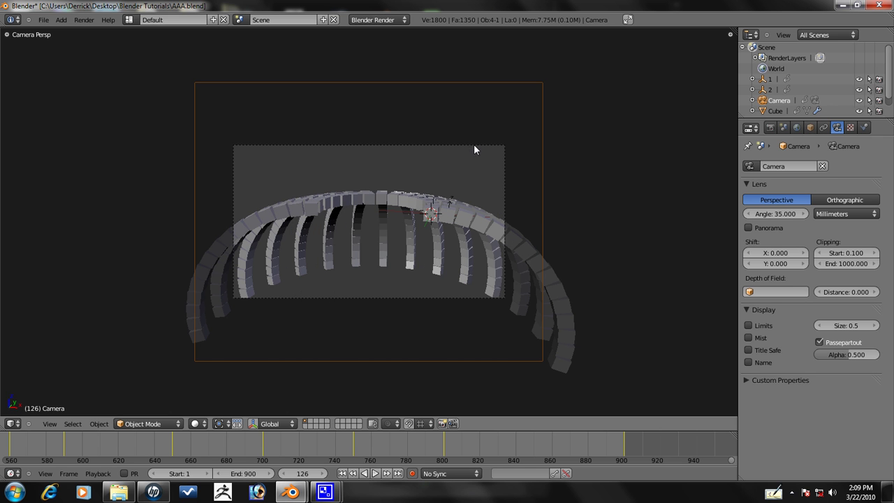
# - Pull the camera back along its local Z axis at frame 126 and shift it until the arched array fits the frame
pyautogui.press('g')
pyautogui.press('z')
pyautogui.press('z')
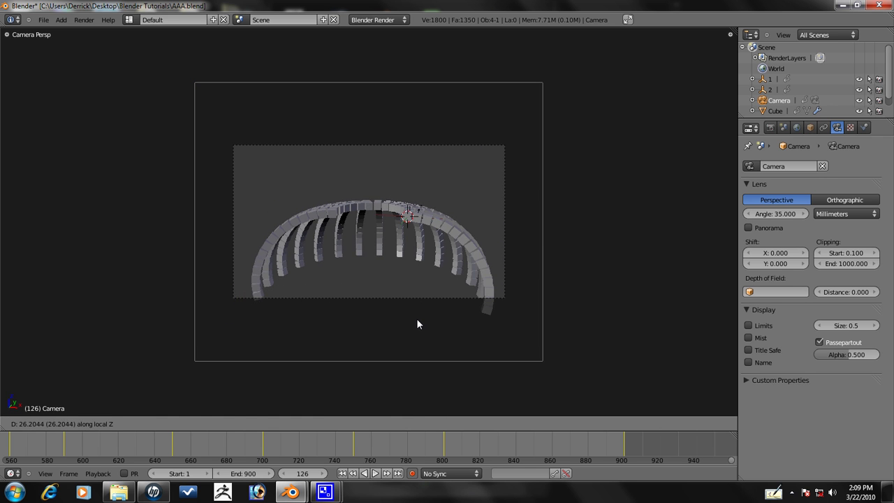
pyautogui.click(416, 310)
pyautogui.press('g')
pyautogui.click(407, 7)
pyautogui.press('g')
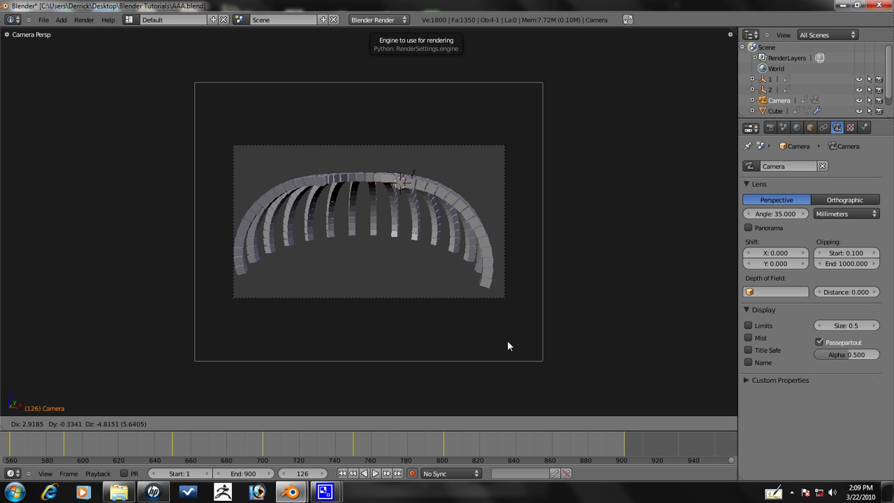
pyautogui.click(477, 338)
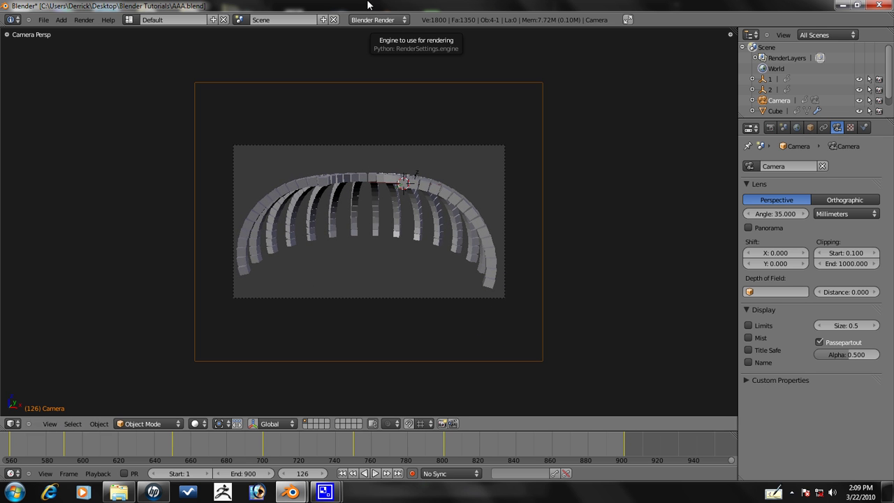
pyautogui.click(404, 21)
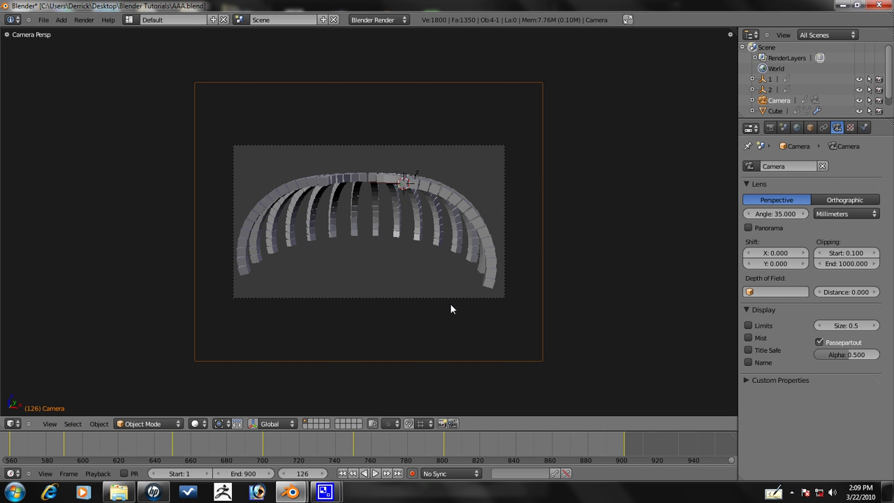
# - Step back and forth through the frames around 126 to examine how the array sits in the camera frame
pyautogui.press('Left')
pyautogui.press('Left')
pyautogui.press('Left')
pyautogui.press('Left')
pyautogui.press('Left')
pyautogui.press('Left')
pyautogui.press('Left')
pyautogui.press('Left')
pyautogui.press('Left')
pyautogui.press('Right')
pyautogui.press('Right')
pyautogui.press('Right')
pyautogui.press('Right')
pyautogui.press('Right')
pyautogui.press('Right')
pyautogui.press('Right')
pyautogui.press('Right')
pyautogui.press('Right')
pyautogui.press('Right')
pyautogui.press('Left')
pyautogui.press('Left')
pyautogui.press('Left')
pyautogui.press('Left')
pyautogui.press('Left')
pyautogui.press('Left')
pyautogui.press('Left')
pyautogui.press('Left')
pyautogui.press('Left')
pyautogui.press('Left')
pyautogui.press('Left')
pyautogui.press('Left')
pyautogui.press('Left')
pyautogui.press('Left')
pyautogui.press('Right')
pyautogui.press('Right')
pyautogui.press('Right')
pyautogui.press('Right')
pyautogui.press('Right')
pyautogui.press('Right')
pyautogui.press('Right')
pyautogui.press('Right')
pyautogui.press('Right')
pyautogui.press('Right')
pyautogui.press('Right')
pyautogui.press('Right')
pyautogui.press('Right')
pyautogui.press('Right')
pyautogui.press('Right')
pyautogui.press('Right')
pyautogui.press('Left')
pyautogui.press('Left')
pyautogui.press('Left')
pyautogui.press('Right')
pyautogui.press('Right')
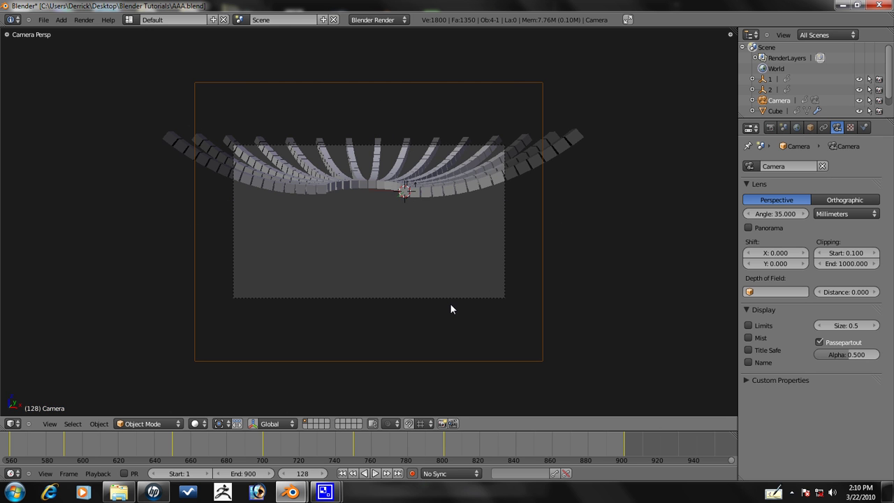
# - Pull the camera back along its local Z axis at frame 129 and shift it to bring the whole array into frame
pyautogui.press('Right')
pyautogui.press('g')
pyautogui.press('z')
pyautogui.press('z')
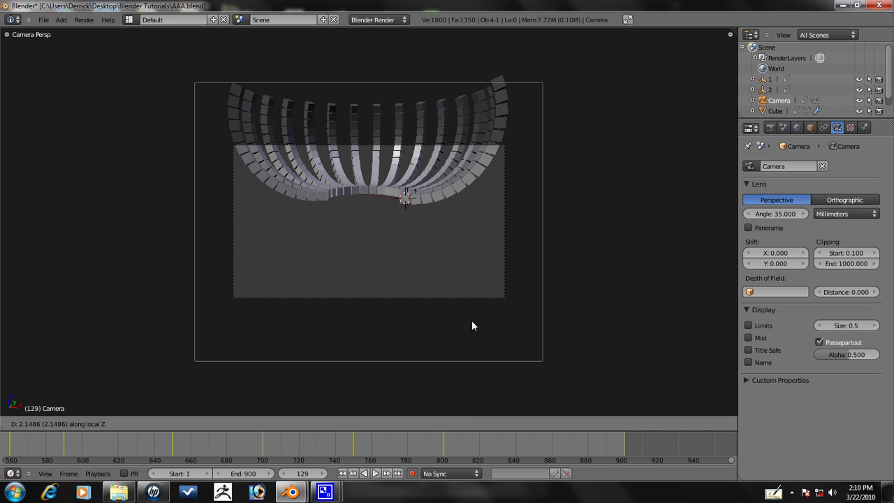
pyautogui.click(474, 368)
pyautogui.press('g')
pyautogui.click(477, 44)
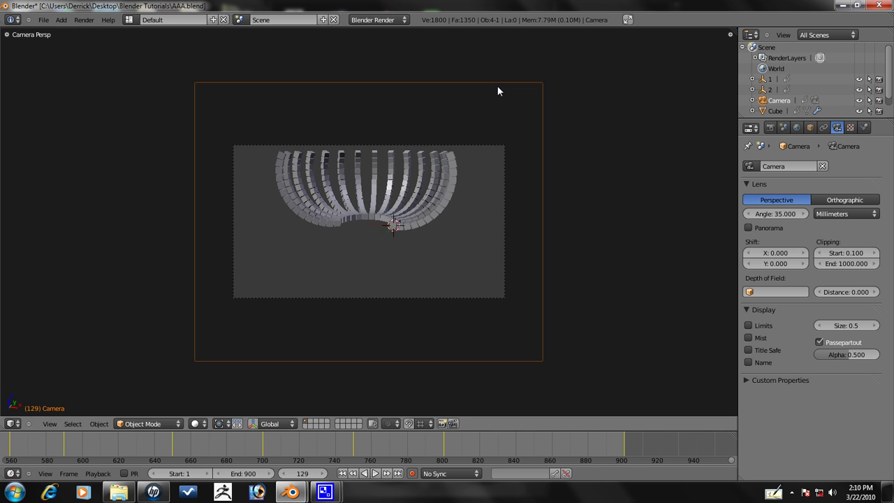
# - Return to frame 127 and pull the camera back along its local Z axis until both ends of the array fit
pyautogui.press('Left')
pyautogui.press('Left')
pyautogui.press('Left')
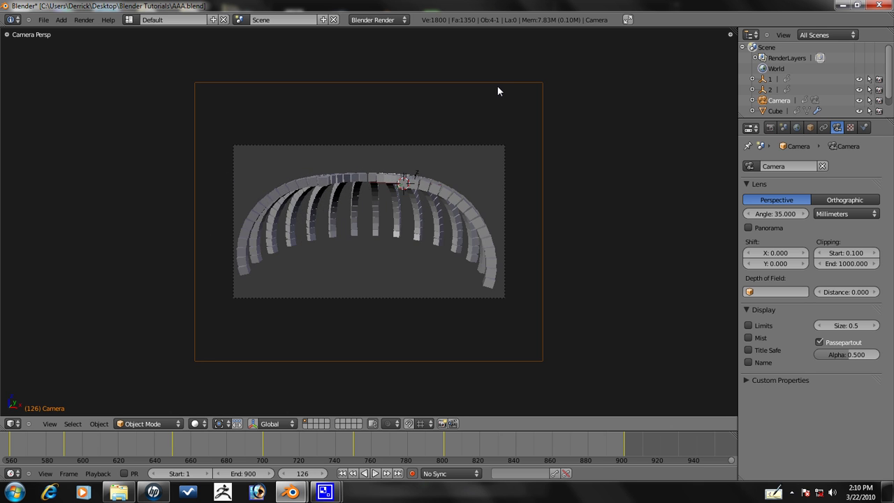
pyautogui.press('Right')
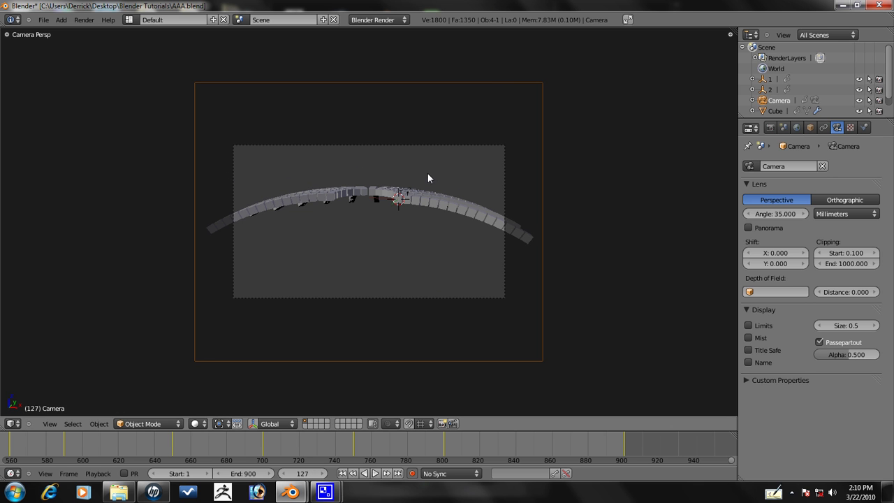
pyautogui.press('g')
pyautogui.press('z')
pyautogui.press('z')
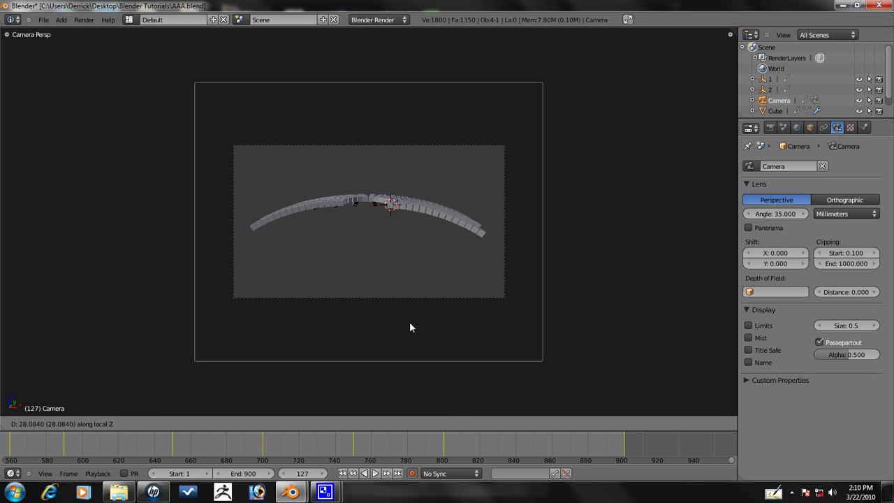
pyautogui.click(408, 301)
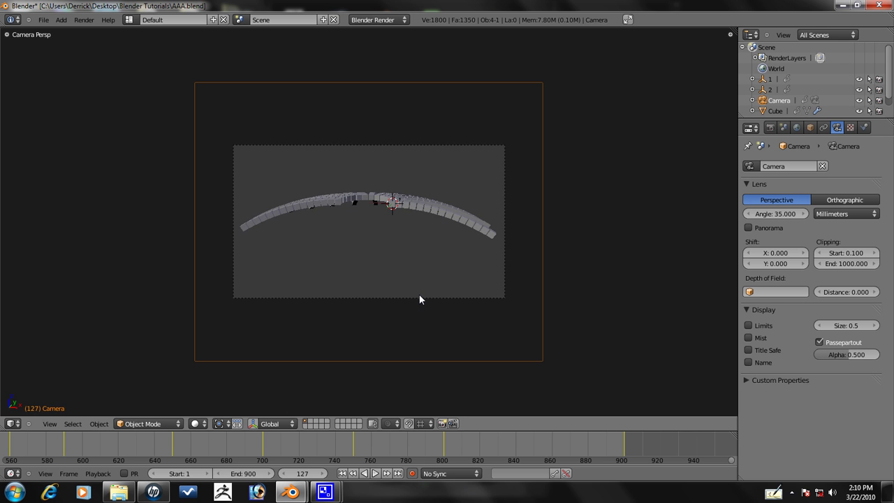
# - Advance the animation to frame 142 and dismiss the Windows color scheme message without changing the scheme
pyautogui.press('Right')
pyautogui.press('Right')
pyautogui.press('Right')
pyautogui.press('Right')
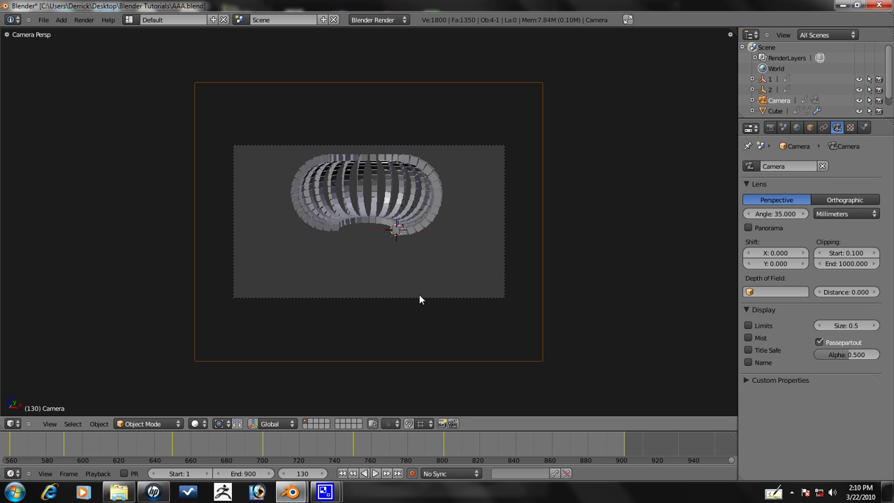
pyautogui.press('Right')
pyautogui.press('Right')
pyautogui.press('Right')
pyautogui.press('Right')
pyautogui.press('Right')
pyautogui.press('Right')
pyautogui.press('Right')
pyautogui.press('Right')
pyautogui.press('Right')
pyautogui.press('Right')
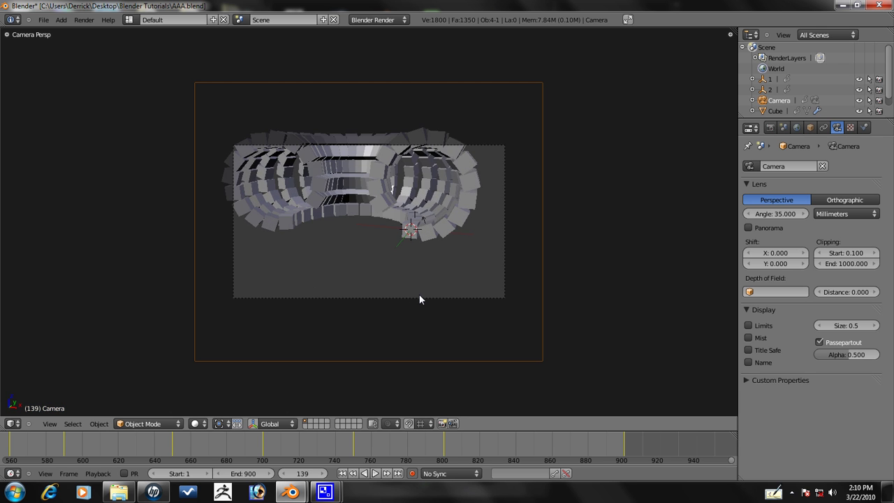
pyautogui.press('Right')
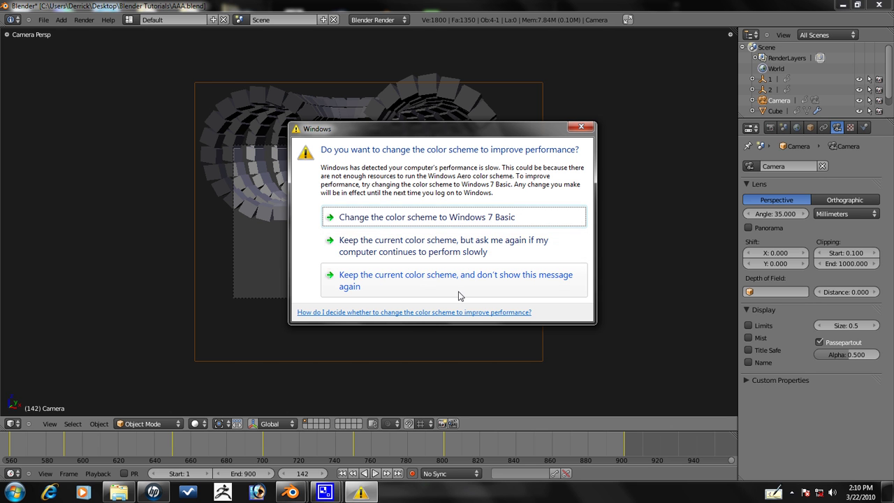
pyautogui.click(581, 126)
# - Pull the camera back along its local Z axis at frame 142 and shift it to reframe the curled array
pyautogui.press('g')
pyautogui.press('z')
pyautogui.press('z')
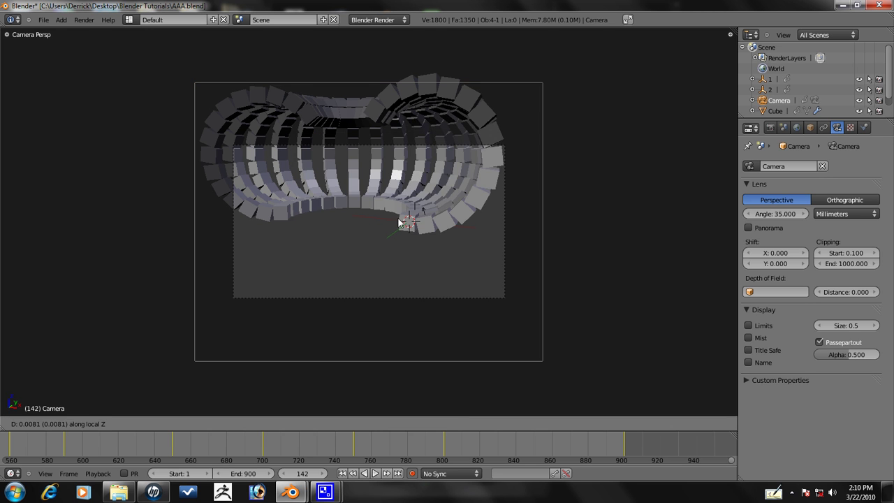
pyautogui.click(396, 307)
pyautogui.press('g')
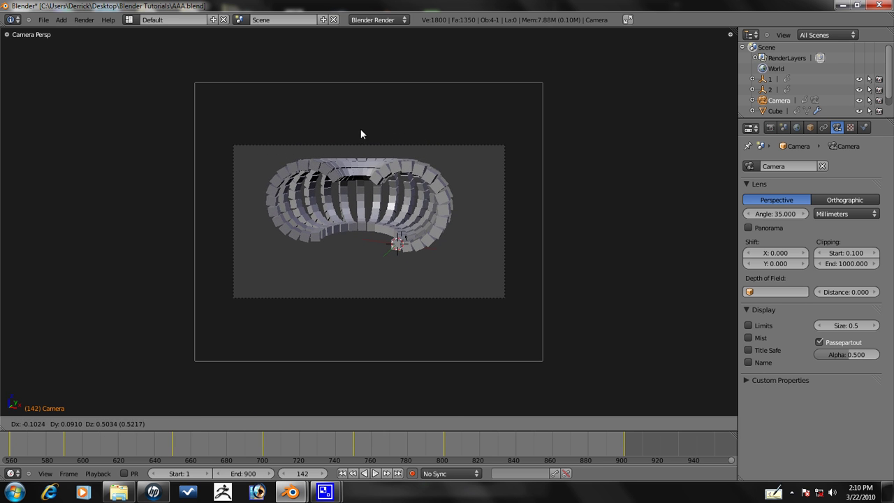
pyautogui.click(354, 98)
pyautogui.press('g')
pyautogui.click(339, 162)
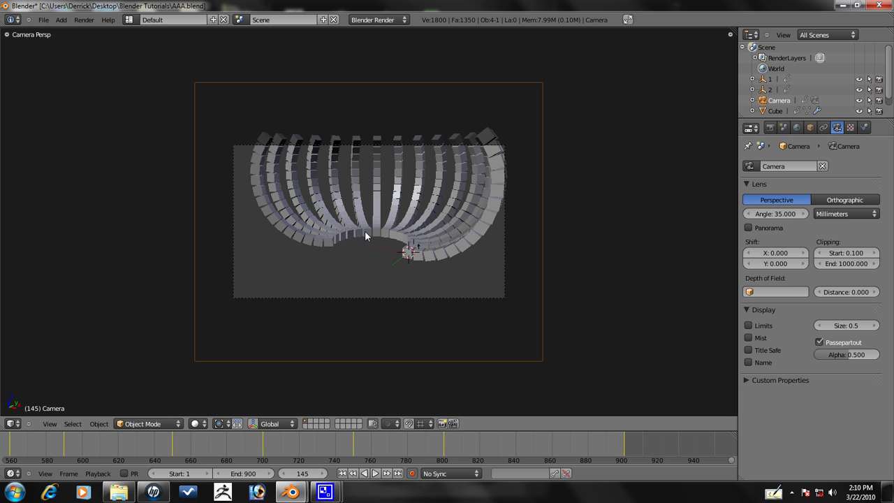
# - Shift the camera at frame 145, and pull it back along its local Z axis and reposition it at frame 146 to fit the array
pyautogui.press('g')
pyautogui.click(428, 188)
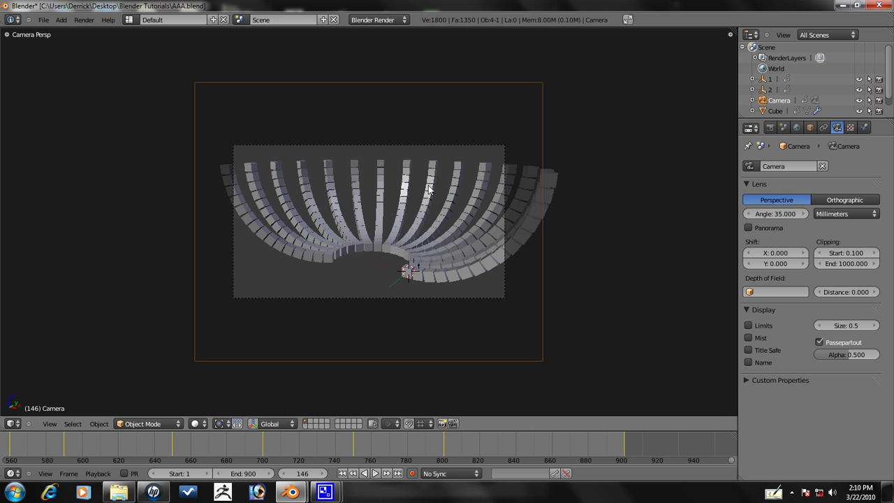
pyautogui.press('g')
pyautogui.press('z')
pyautogui.press('z')
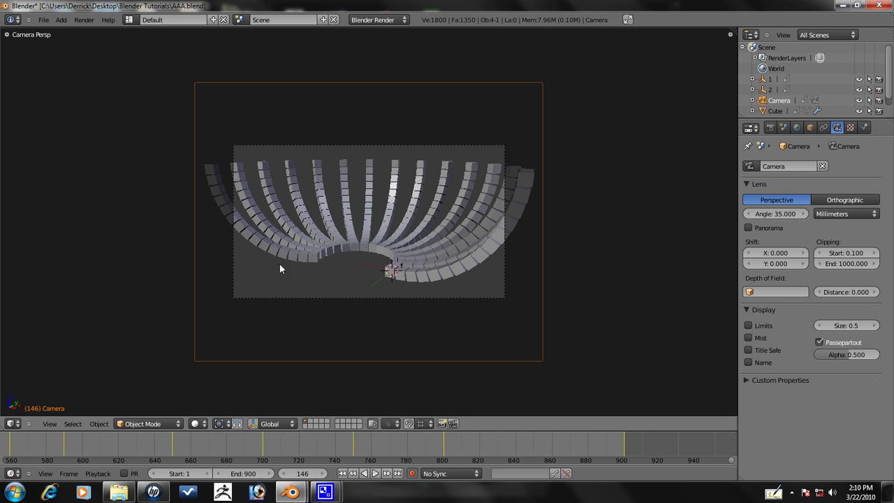
pyautogui.click(283, 343)
pyautogui.press('g')
pyautogui.click(265, 334)
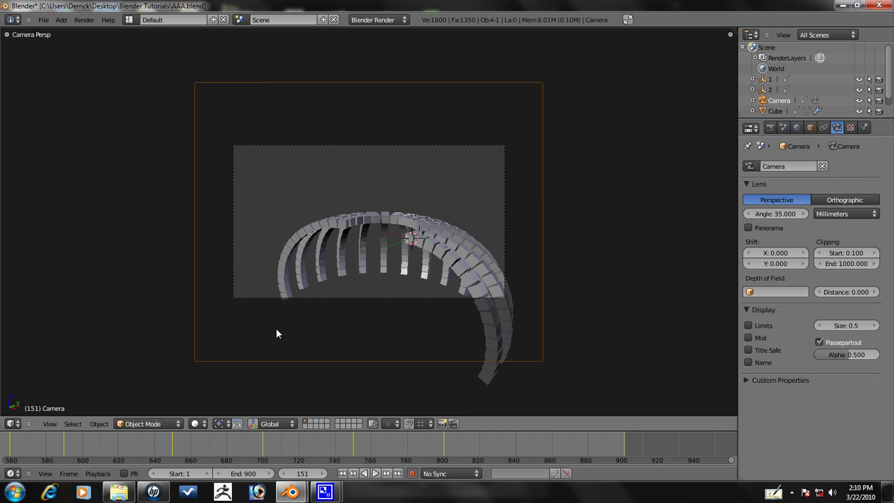
# - Pull the camera back along its local Z axis at frame 151, and shift it until the whole array fits the frame
pyautogui.press('g')
pyautogui.press('z')
pyautogui.press('z')
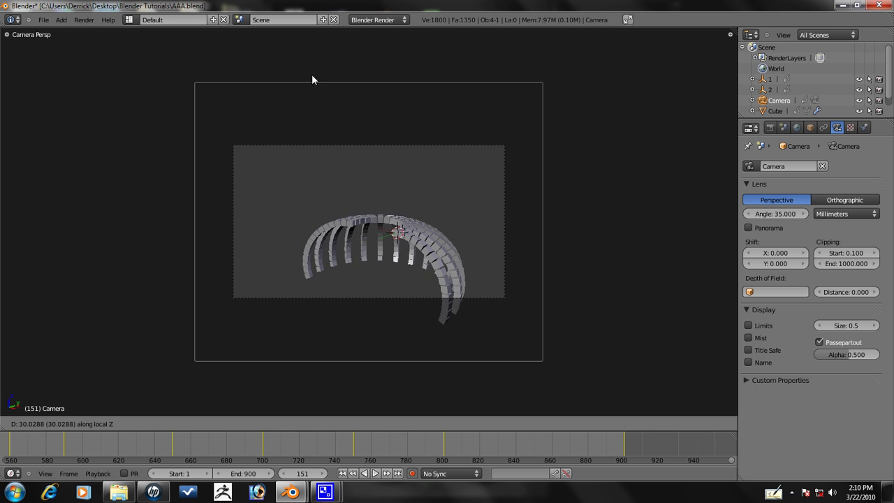
pyautogui.click(315, 98)
pyautogui.press('g')
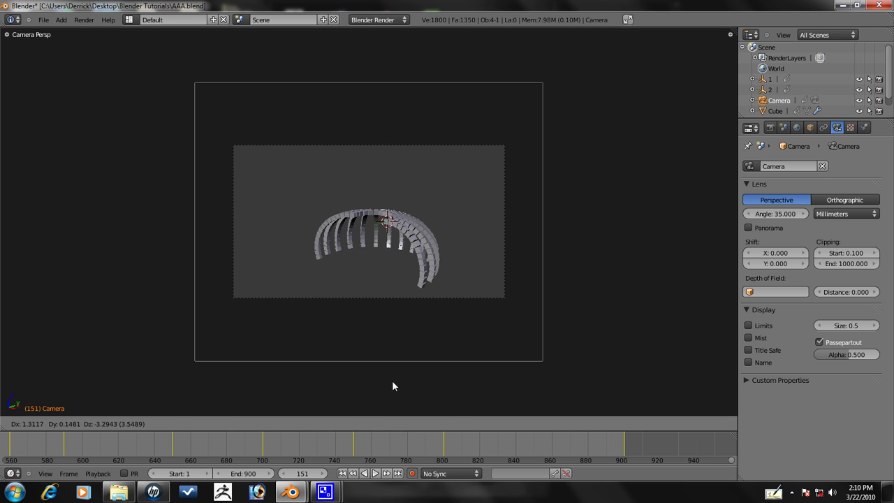
pyautogui.press('z')
pyautogui.press('z')
pyautogui.press('z')
pyautogui.click(586, 28)
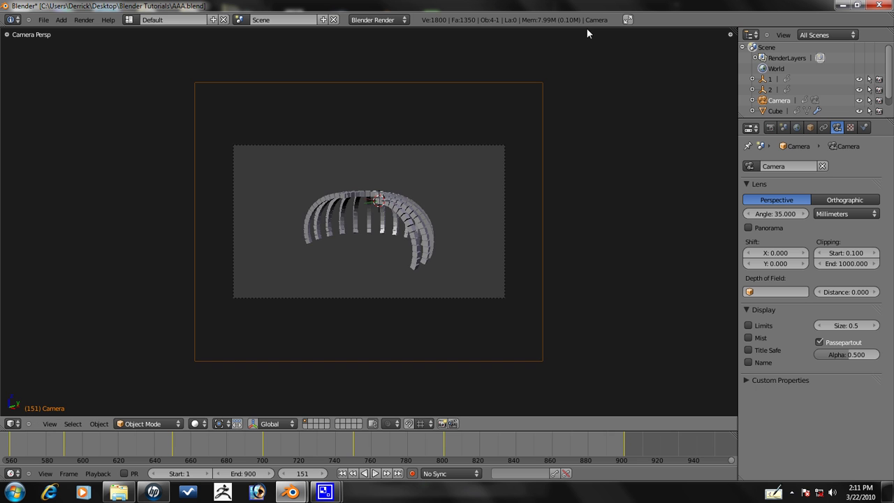
# - Return to frame 147 and pull the camera back slightly along its local Z axis until both array ends fit
pyautogui.press('Left')
pyautogui.press('Left')
pyautogui.press('Left')
pyautogui.press('Left')
pyautogui.press('Left')
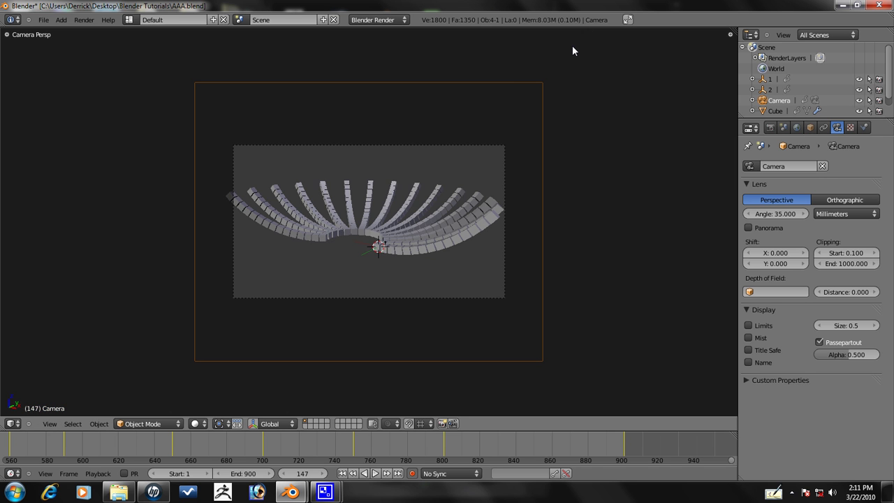
pyautogui.press('Right')
pyautogui.press('g')
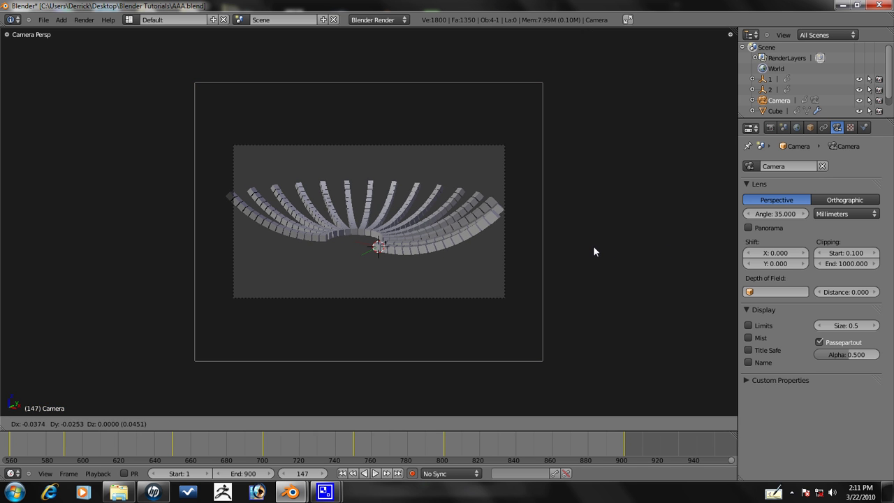
pyautogui.press('z')
pyautogui.press('z')
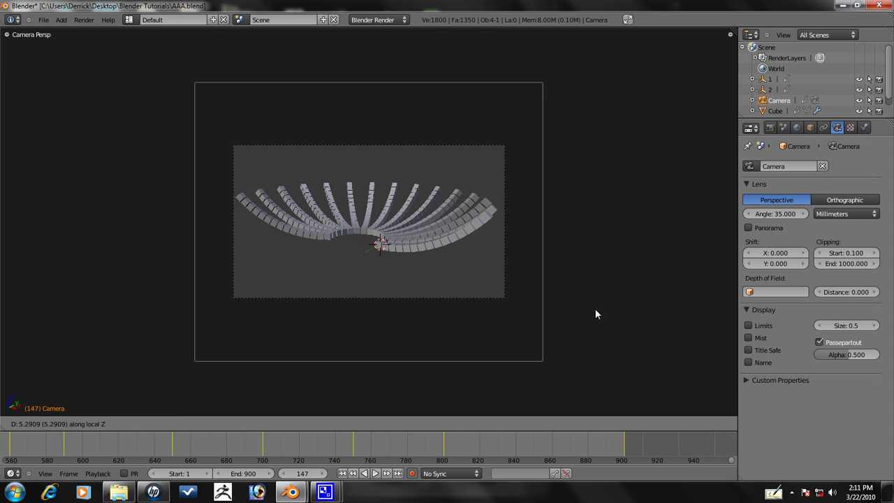
pyautogui.click(632, 279)
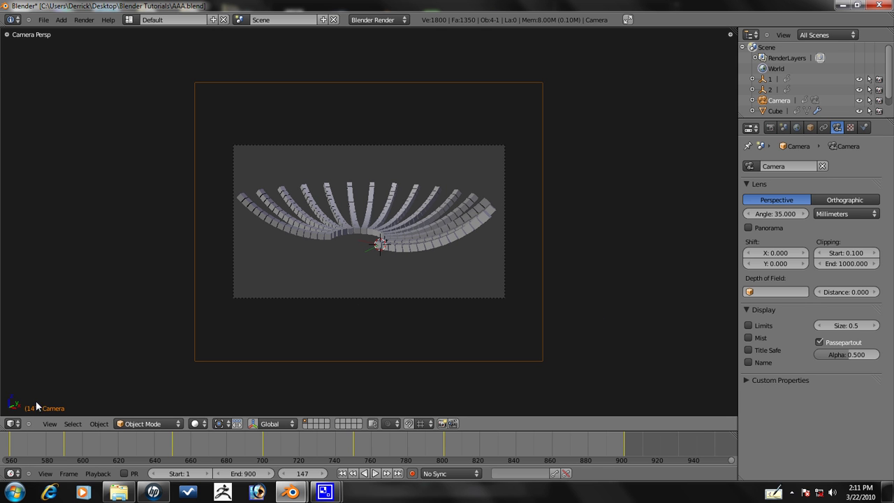
# - Advance to frame 161, shift the camera, and pull it back about 5 units along its local Z axis
pyautogui.press('Right')
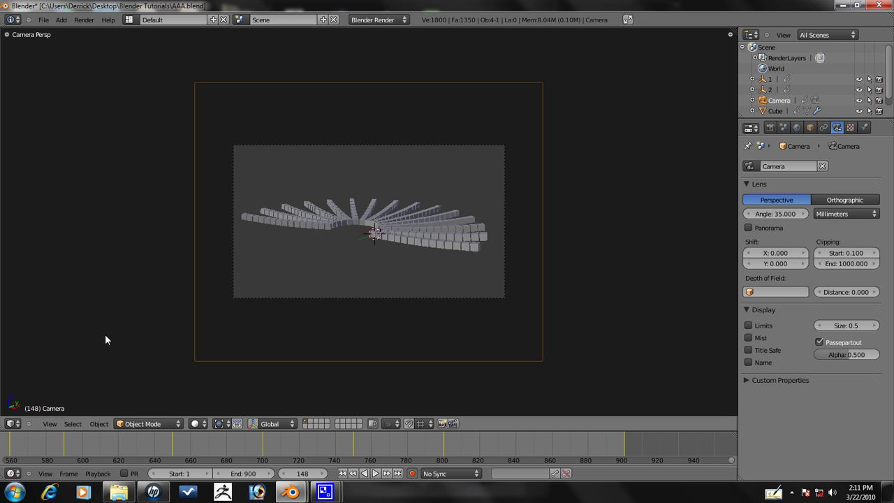
pyautogui.press('Right')
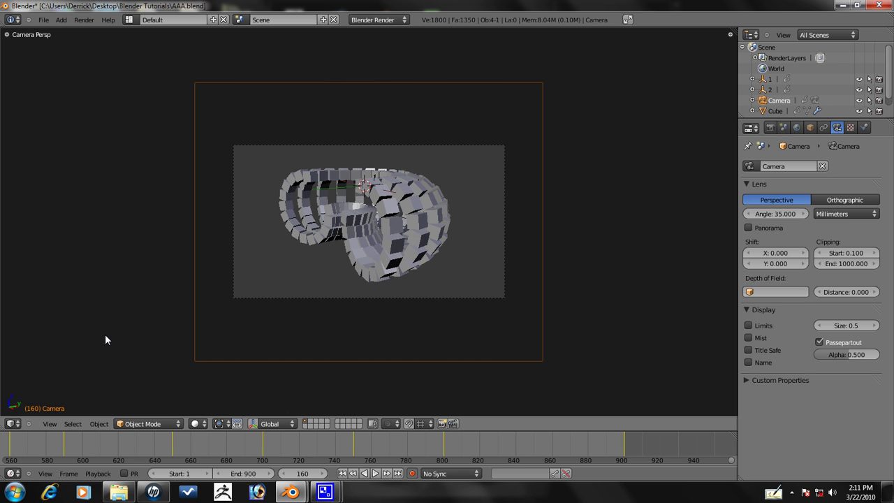
pyautogui.press('Right')
pyautogui.press('g')
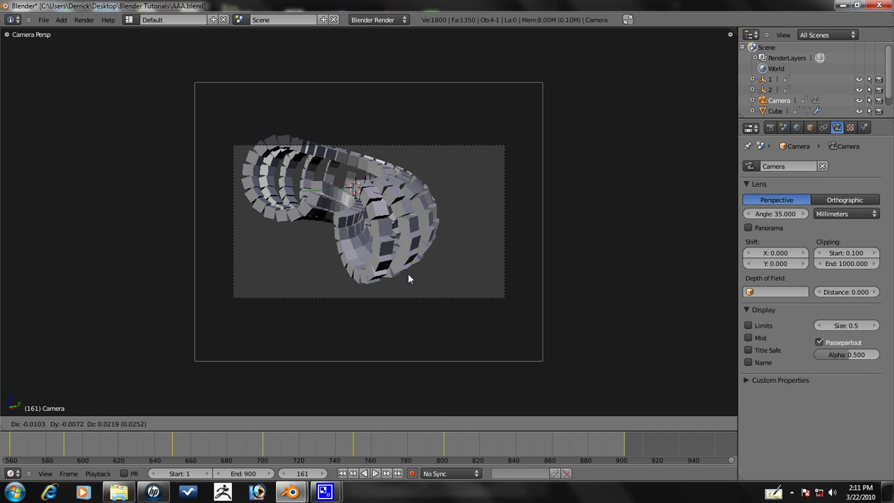
pyautogui.press('z')
pyautogui.press('z')
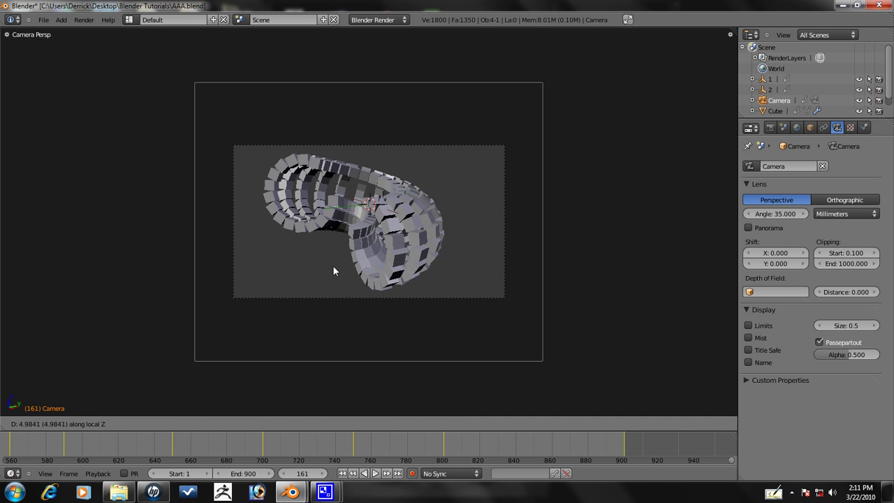
pyautogui.click(333, 266)
# - Compare frames 160 and 161, and at frame 162 pull the camera back along its local Z axis and shift it to fit the coil
pyautogui.press('Left')
pyautogui.press('Right')
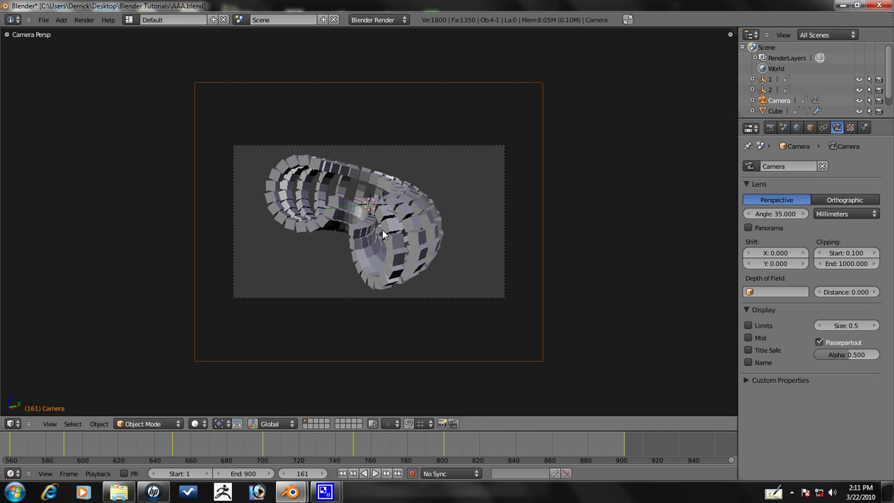
pyautogui.press('Left')
pyautogui.press('Right')
pyautogui.press('Right')
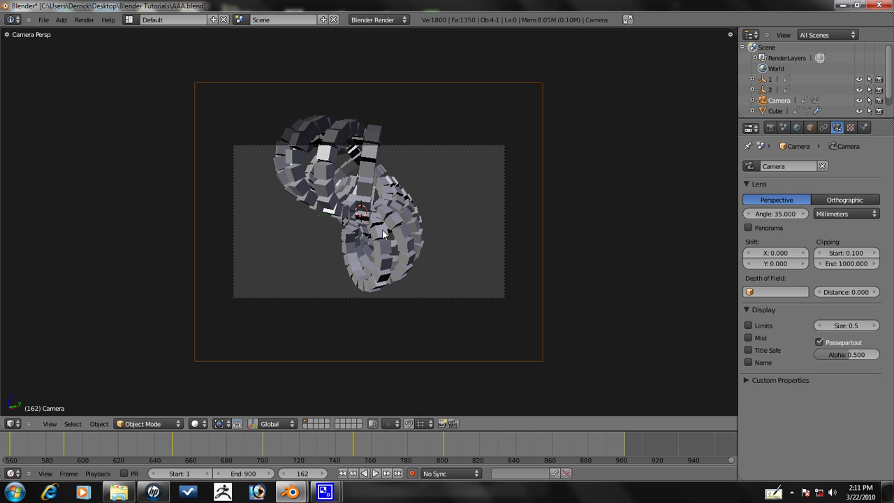
pyautogui.press('g')
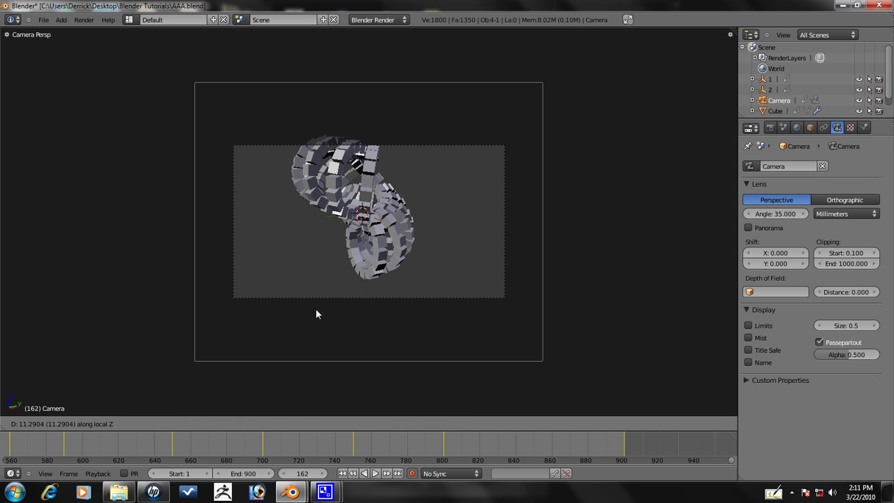
pyautogui.click(336, 141)
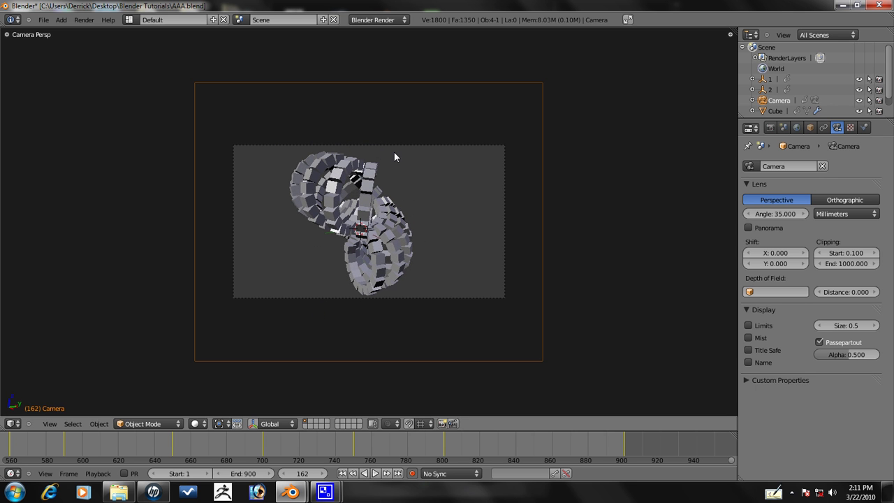
# - Advance to frame 164 and pull the camera back along its local Z axis until the tangled coils fit
pyautogui.press('Right')
pyautogui.press('Right')
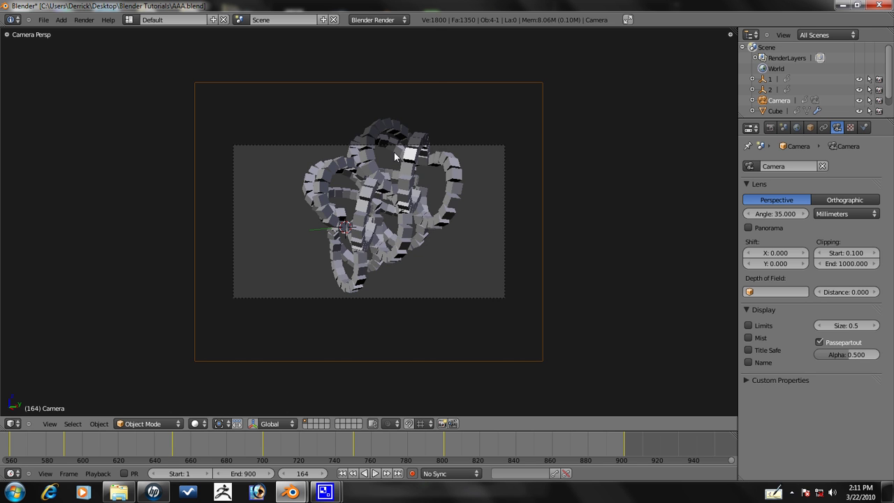
pyautogui.scroll(-2, 384, 178)
pyautogui.press('g')
pyautogui.press('z')
pyautogui.press('z')
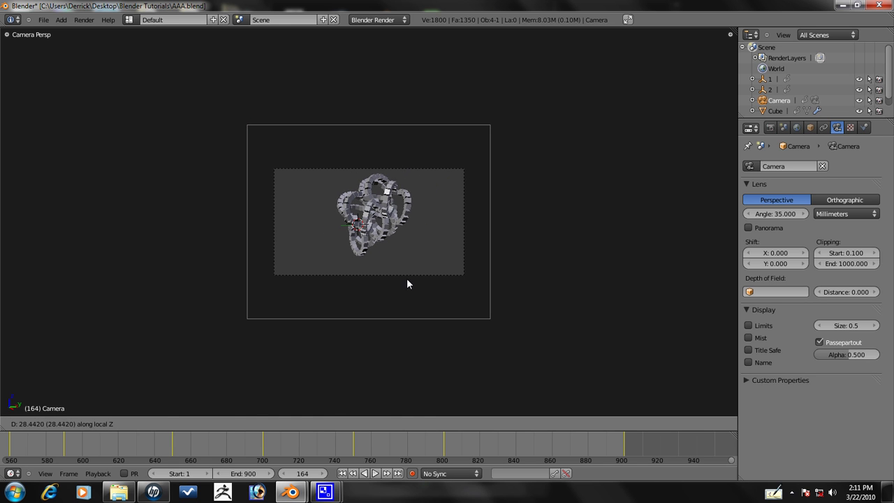
pyautogui.click(407, 264)
pyautogui.press('g')
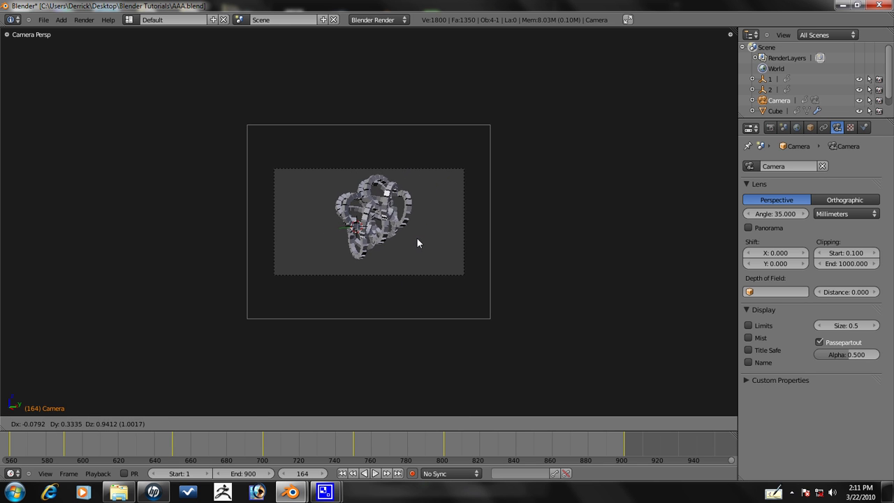
pyautogui.rightClick(419, 238)
# - Recheck the frames from 161, then pull the camera back along its local Z axis and shift it at frame 165
pyautogui.press('Left')
pyautogui.press('Left')
pyautogui.press('Left')
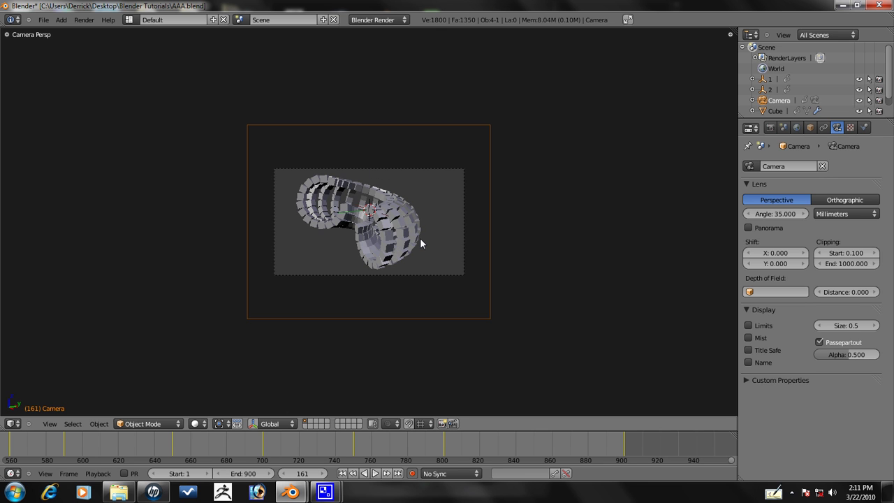
pyautogui.press('Right')
pyautogui.press('Right')
pyautogui.press('Right')
pyautogui.press('Right')
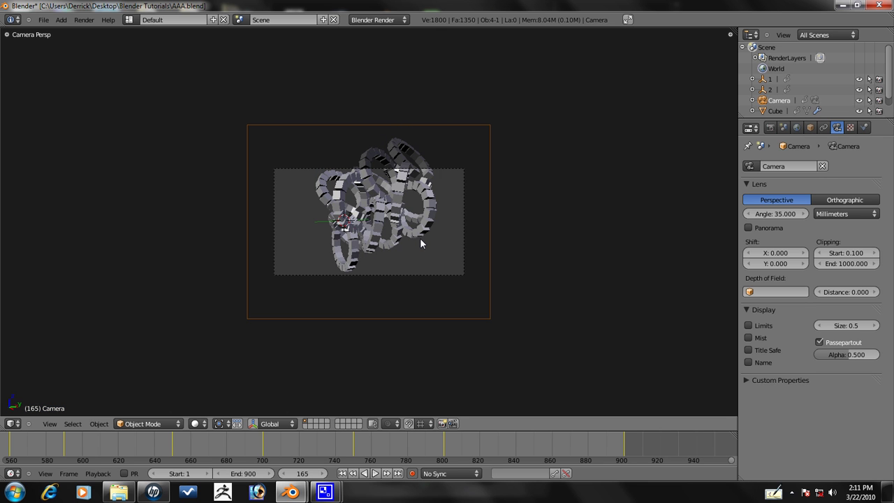
pyautogui.press('g')
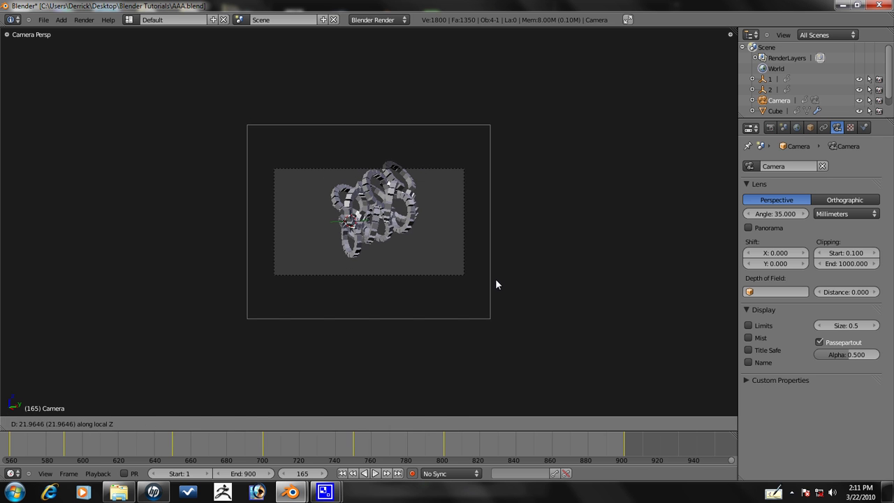
pyautogui.click(570, 165)
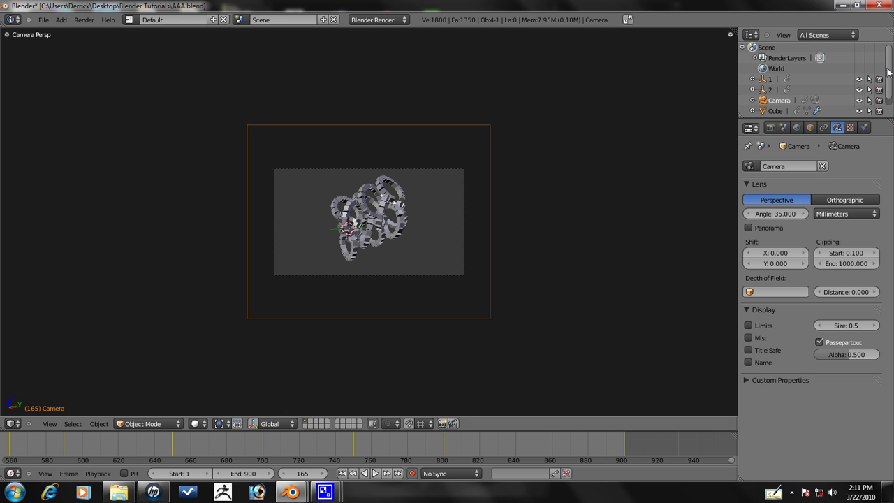
# - Return to frame 162 and shift the camera so the upper coil lies inside the frame
pyautogui.press('Left')
pyautogui.press('Left')
pyautogui.press('Left')
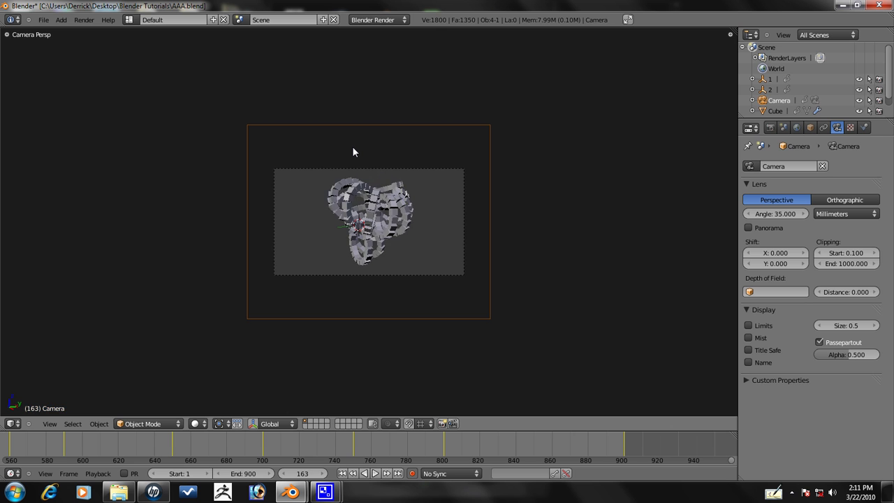
pyautogui.press('Right')
pyautogui.press('Left')
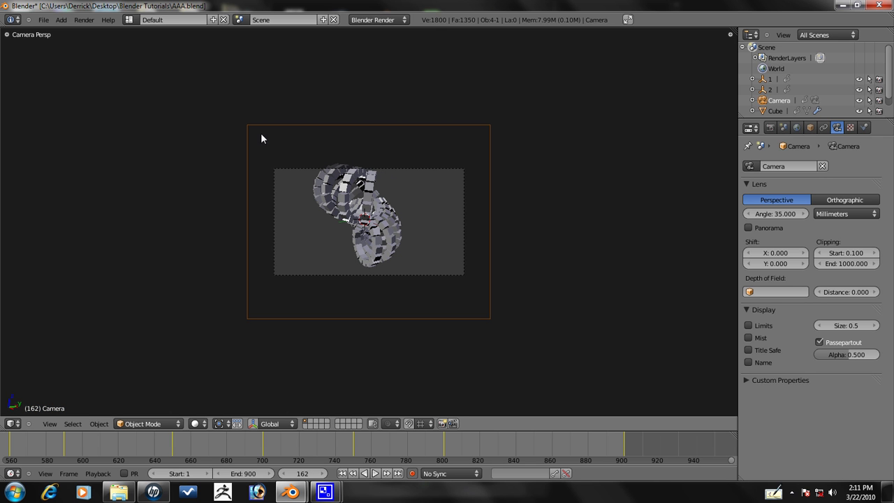
pyautogui.press('g')
pyautogui.click(376, 149)
pyautogui.press('g')
pyautogui.click(384, 172)
# - Advance the animation frame by frame to frame 171 and examine how the coils fit the camera frame
pyautogui.press('Right')
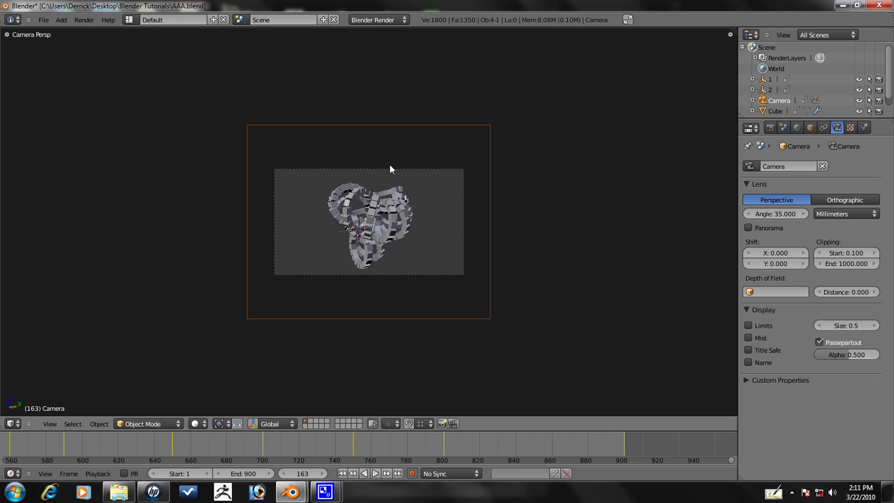
pyautogui.press('Right')
pyautogui.press('Right')
pyautogui.press('Right')
pyautogui.press('Right')
pyautogui.press('Right')
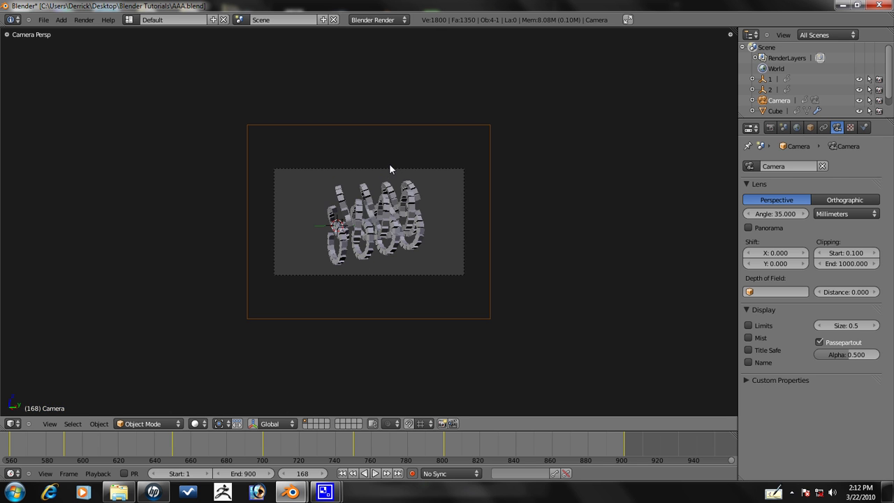
pyautogui.press('Right')
pyautogui.press('Right')
pyautogui.press('Right')
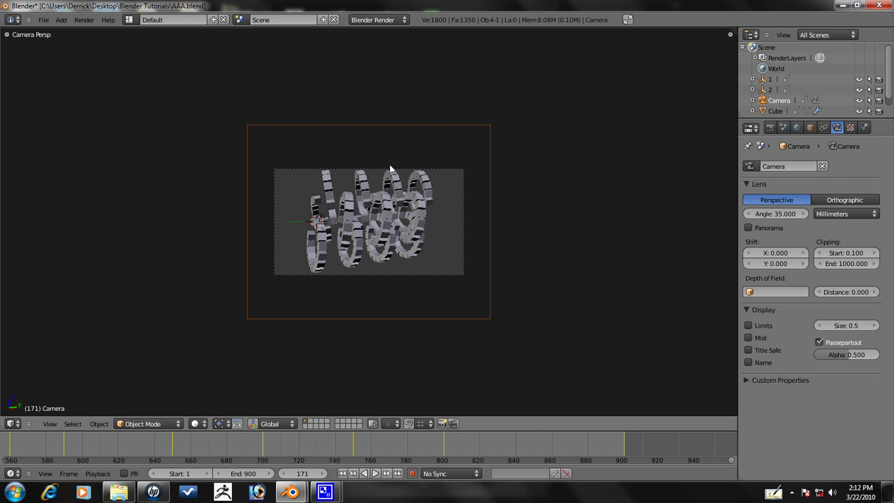
pyautogui.click(324, 492)
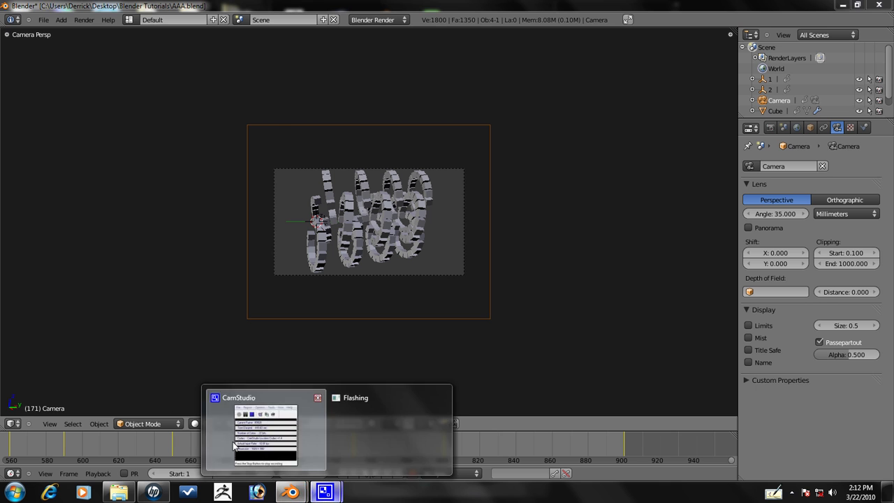
pyautogui.click(403, 5)
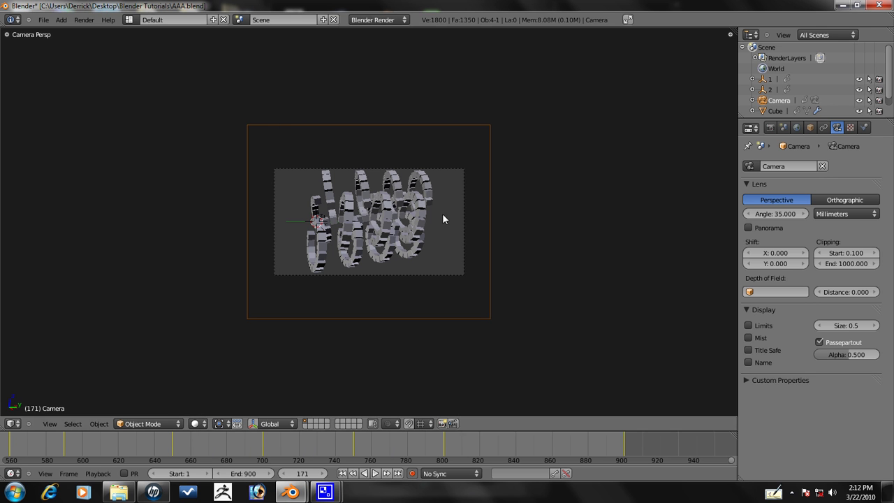
# - Move the camera along its local Z axis at frame 171 and shift it to reframe the coils
pyautogui.press('g')
pyautogui.press('z')
pyautogui.press('z')
pyautogui.click(462, 287)
pyautogui.press('g')
pyautogui.click(461, 257)
# - Advance to frame 173 and shift the camera to bring the lower edge of the coils into the frame
pyautogui.press('Right')
pyautogui.press('Right')
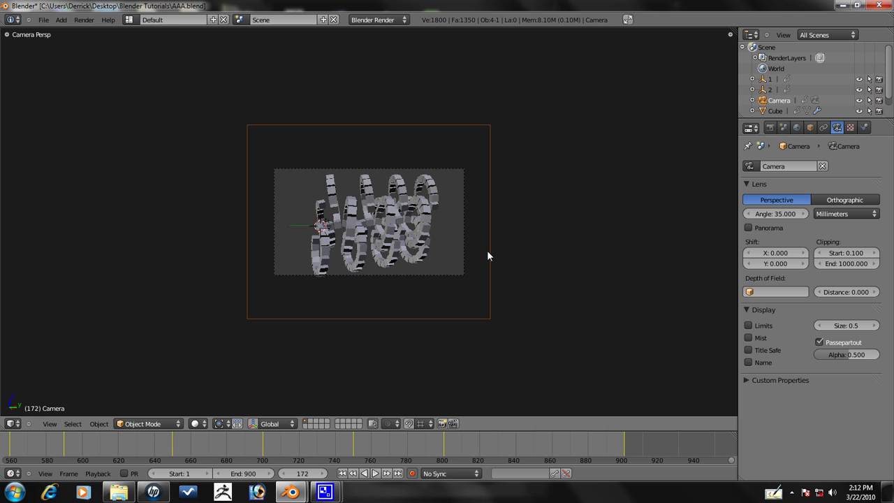
pyautogui.press('g')
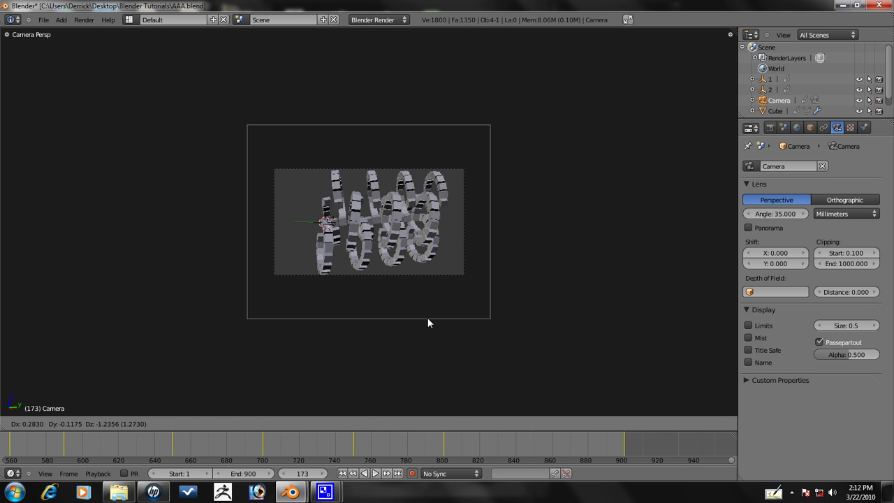
pyautogui.click(436, 344)
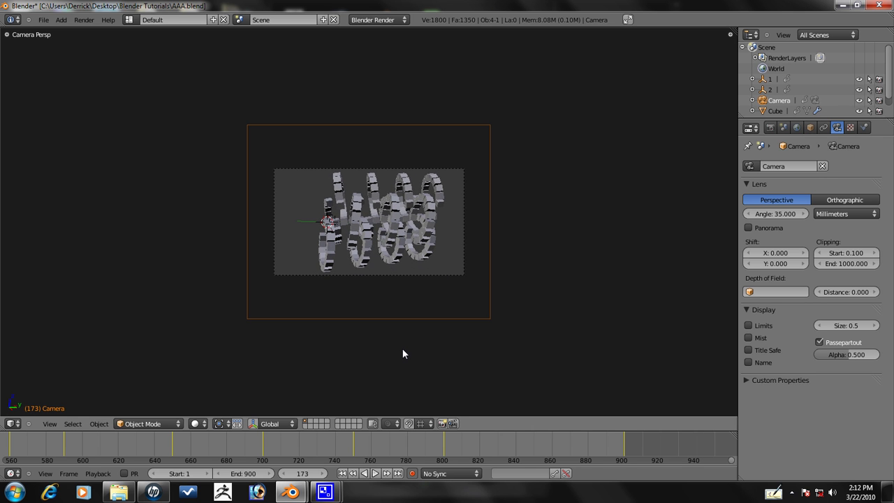
# - Advance to frame 177 and reposition the camera until the coils fit within the frame
pyautogui.press('Right')
pyautogui.press('Right')
pyautogui.press('Right')
pyautogui.press('Right')
pyautogui.press('Right')
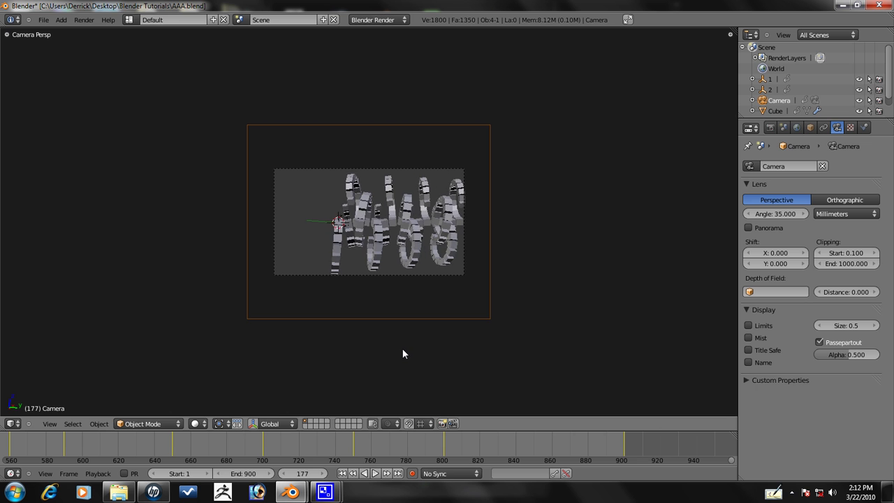
pyautogui.press('g')
pyautogui.click(681, 270)
pyautogui.press('g')
pyautogui.click(251, 288)
pyautogui.press('g')
pyautogui.click(273, 272)
# - Advance the animation to frame 193 and examine whether the coils stay inside the camera frame
pyautogui.press('Right')
pyautogui.press('Right')
pyautogui.press('Right')
pyautogui.press('Right')
pyautogui.press('Right')
pyautogui.press('Right')
pyautogui.press('Right')
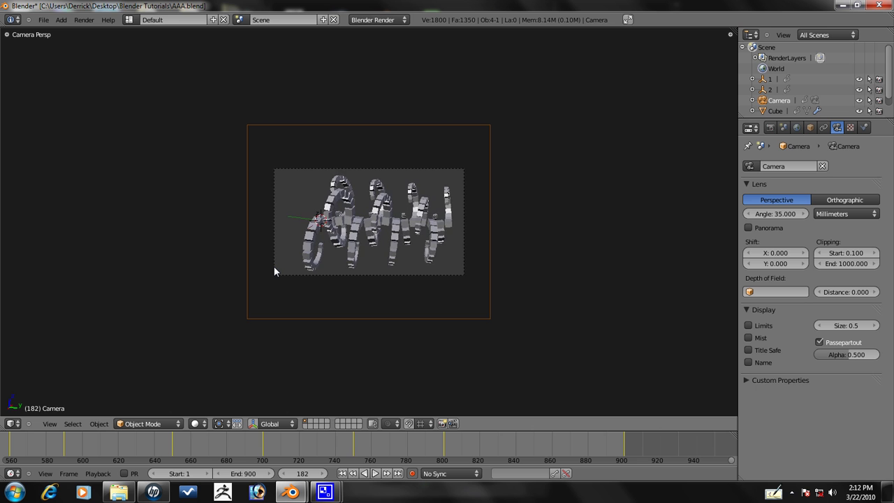
pyautogui.press('Right')
pyautogui.press('Right')
pyautogui.press('Right')
pyautogui.press('Right')
pyautogui.press('Right')
pyautogui.press('Right')
pyautogui.press('Right')
pyautogui.press('Right')
pyautogui.press('Right')
pyautogui.press('Right')
pyautogui.press('Right')
pyautogui.press('Right')
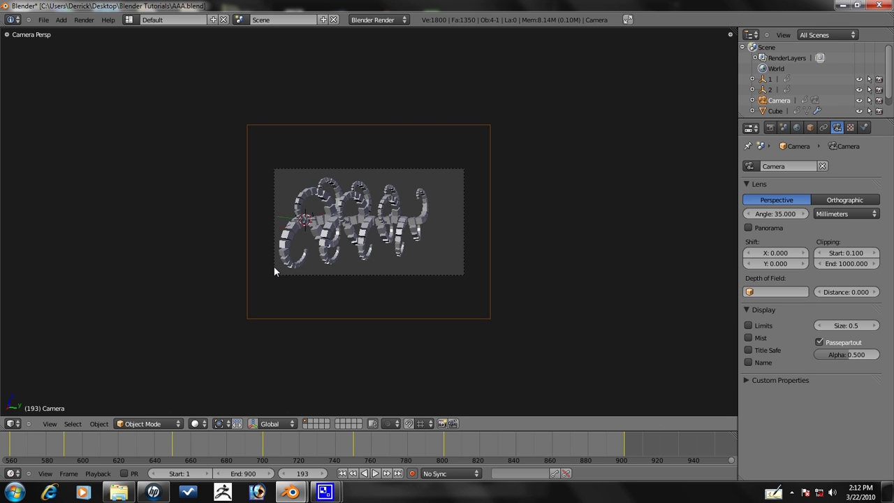
# - Advance to frame 202 and shift the camera to bring the left side of the coils into the frame
pyautogui.press('Right')
pyautogui.press('Right')
pyautogui.press('Right')
pyautogui.press('Right')
pyautogui.press('Right')
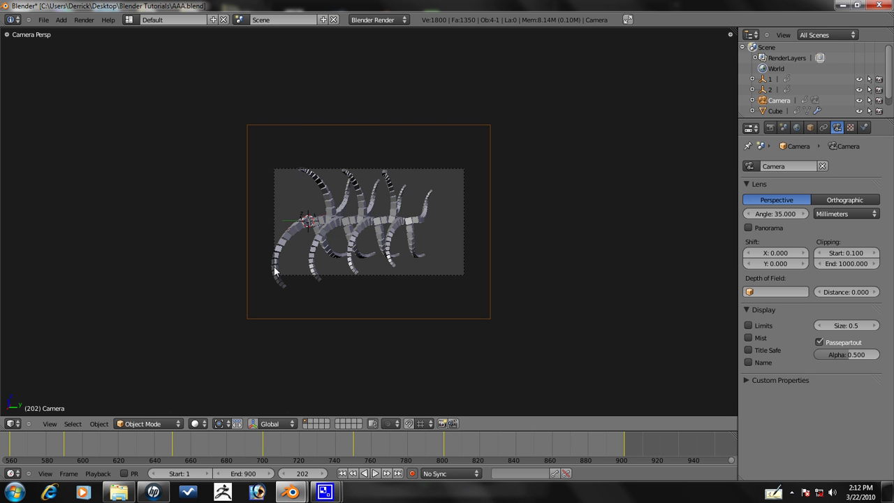
pyautogui.press('g')
pyautogui.click(17, 279)
# - Pull the camera back along its local Z axis at frame 202 and recentre the coils vertically
pyautogui.press('g')
pyautogui.press('z')
pyautogui.press('z')
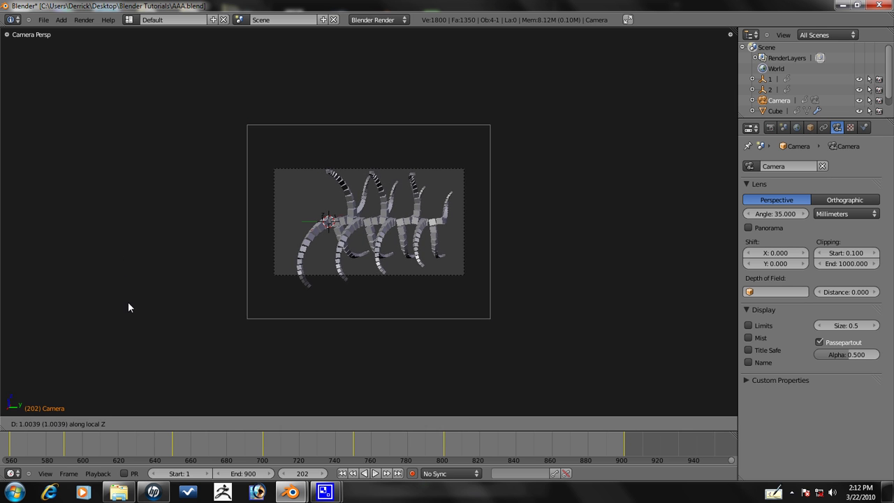
pyautogui.press('z')
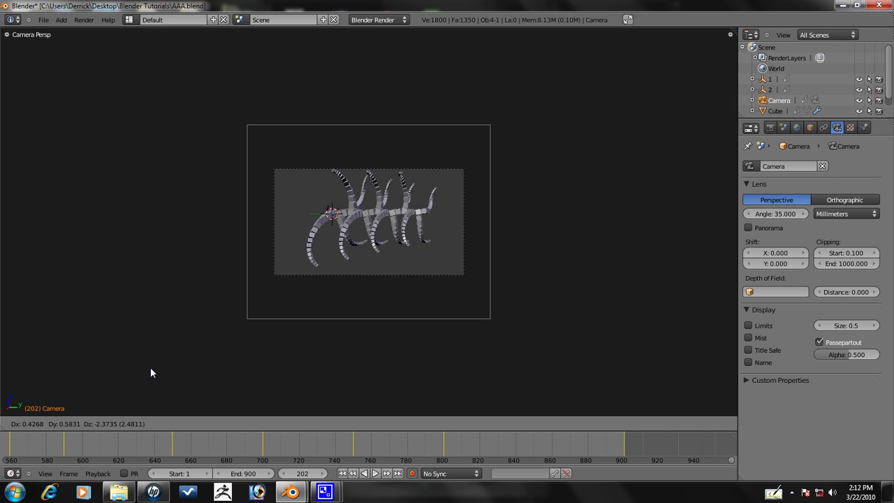
pyautogui.click(152, 368)
# - Check the frames up to 207 and shift the camera at frame 205 to bring the upper tips into the frame
pyautogui.press('Left')
pyautogui.press('Left')
pyautogui.press('Left')
pyautogui.press('Right')
pyautogui.press('Right')
pyautogui.press('Right')
pyautogui.press('Right')
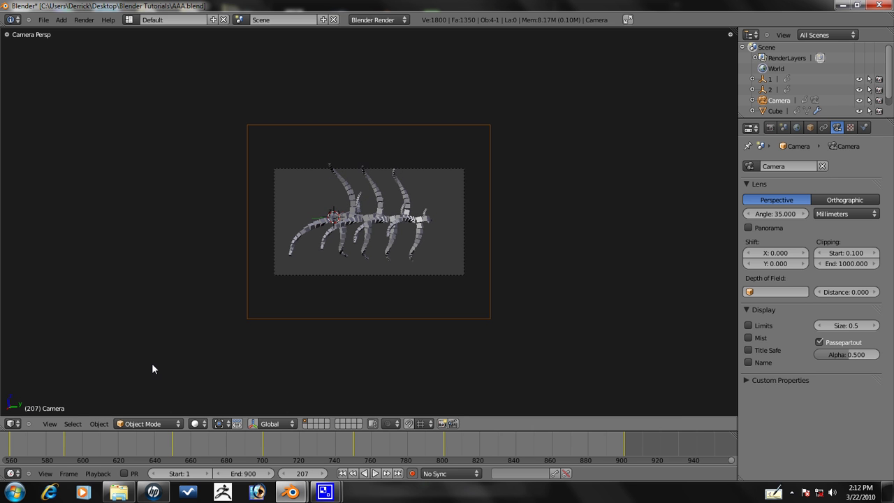
pyautogui.press('g')
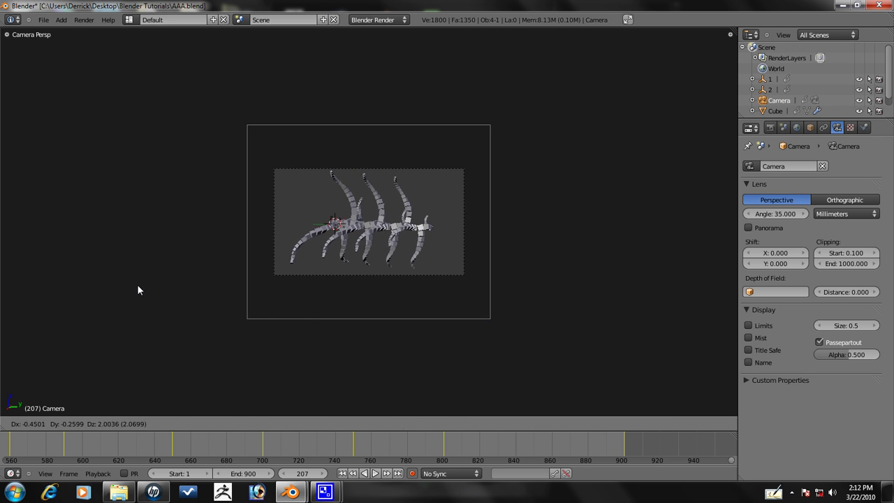
pyautogui.press('Escape')
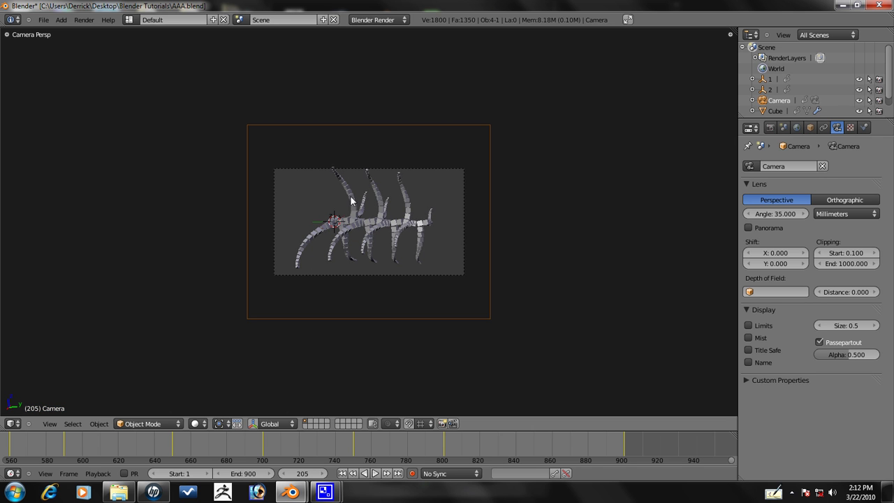
pyautogui.press('g')
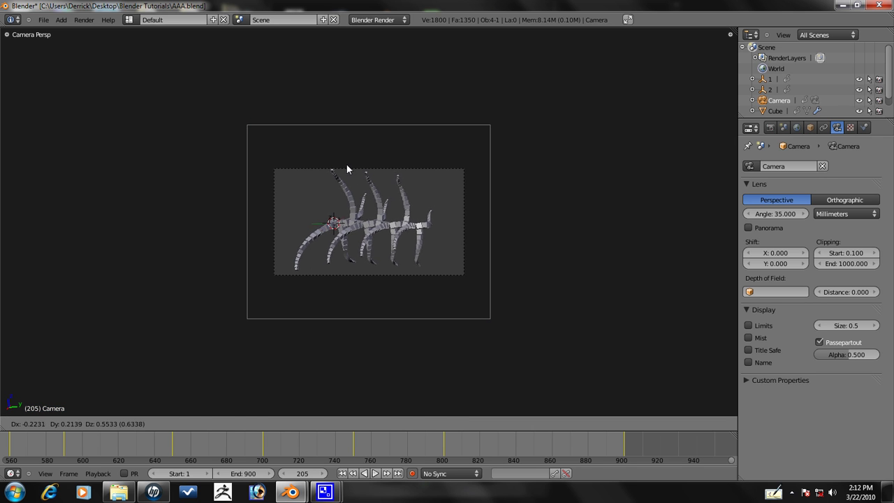
pyautogui.click(343, 154)
# - Advance the animation to frame 238 and shift the camera to bring the lowest tip into the frame
pyautogui.press('Right')
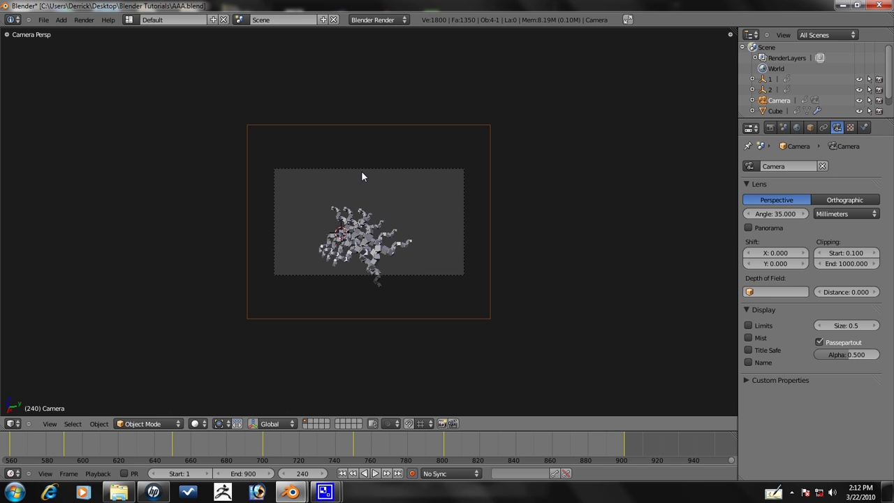
pyautogui.press('Left')
pyautogui.press('Left')
pyautogui.press('Left')
pyautogui.press('Left')
pyautogui.press('Right')
pyautogui.press('Right')
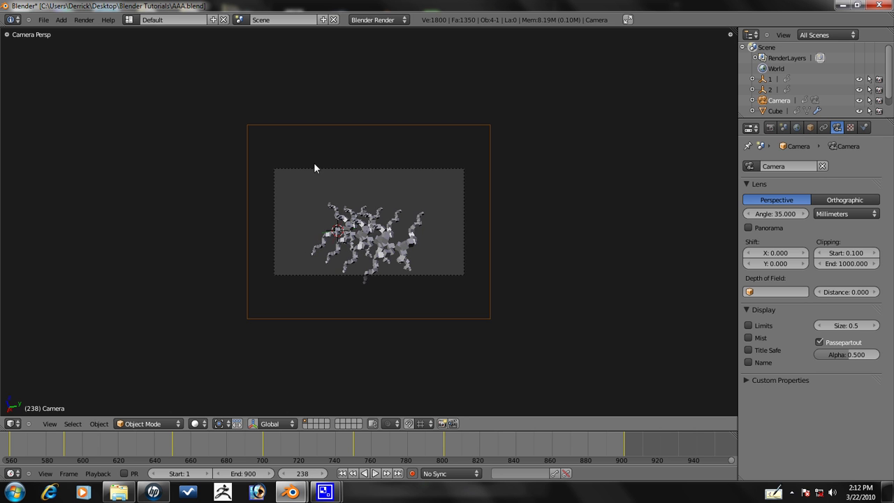
pyautogui.press('g')
pyautogui.click(311, 384)
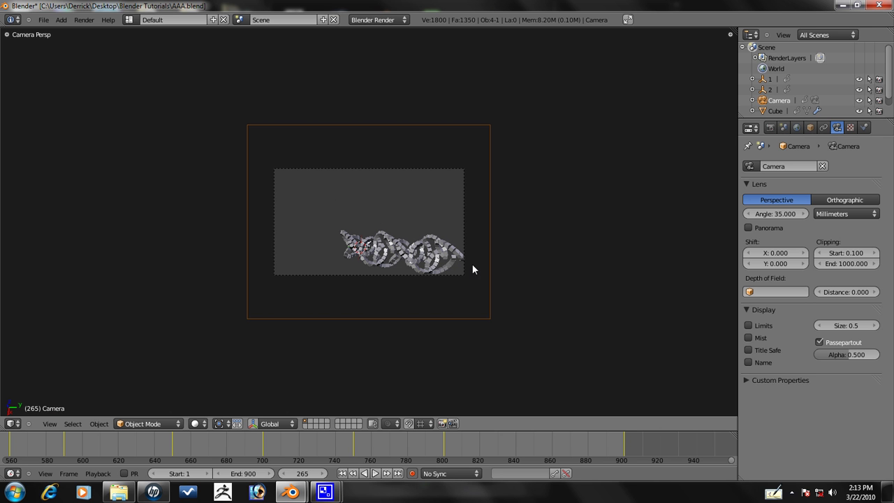
pyautogui.moveTo(325, 491)
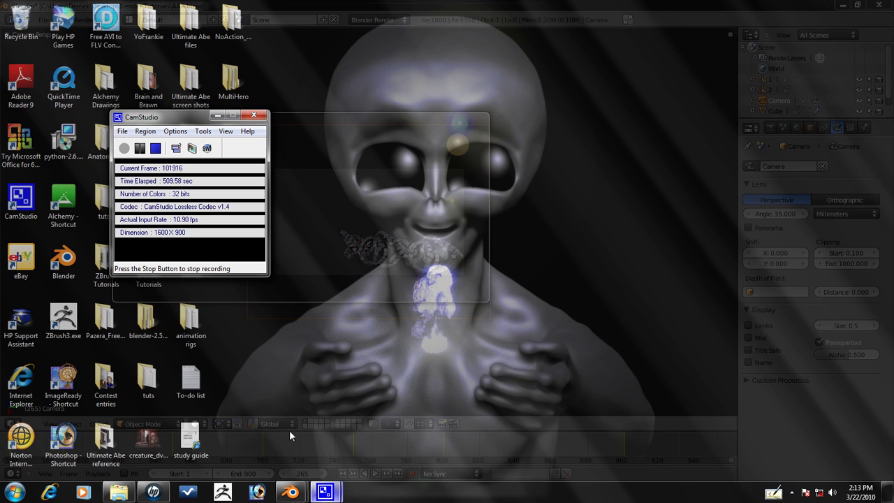
pyautogui.click(290, 430)
pyautogui.click(280, 6)
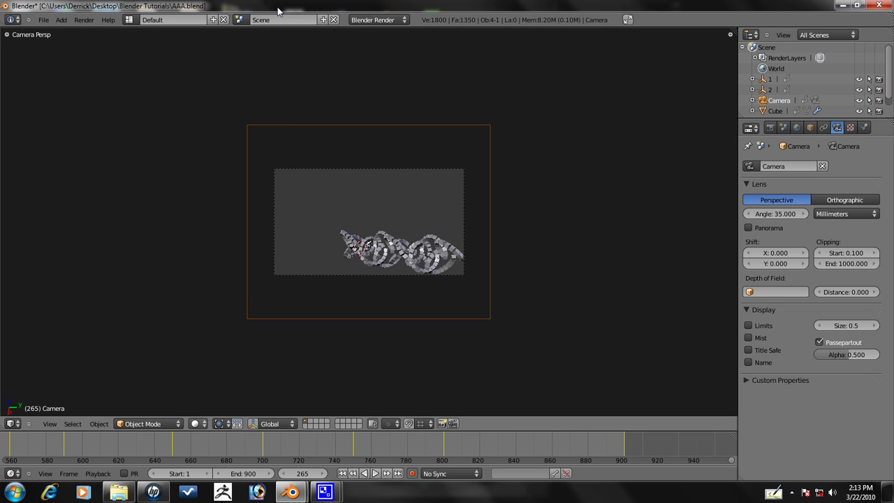
# - Advance to frame 269 and shift the camera until the helical strands sit centred within the frame
pyautogui.press('Right')
pyautogui.press('Right')
pyautogui.press('Right')
pyautogui.press('Right')
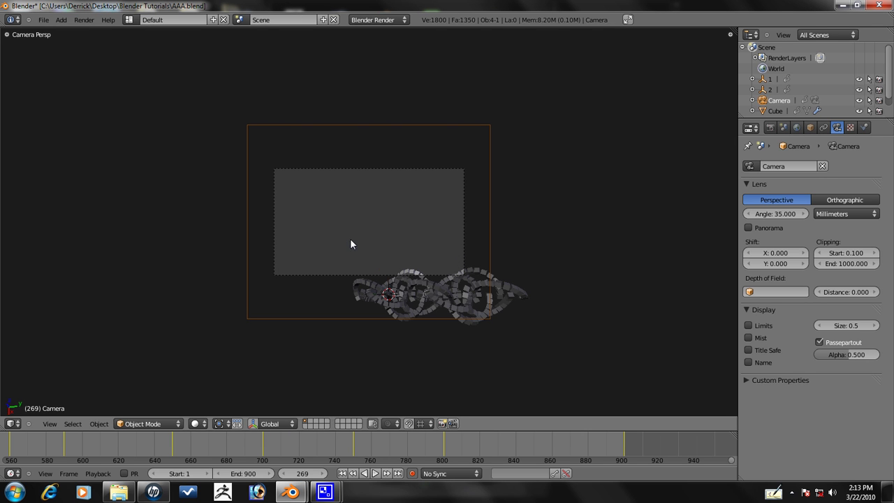
pyautogui.press('g')
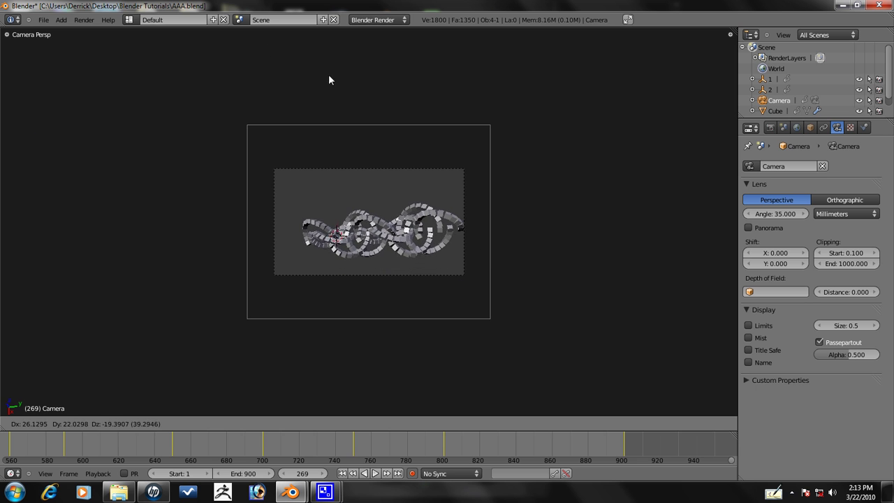
pyautogui.click(445, 106)
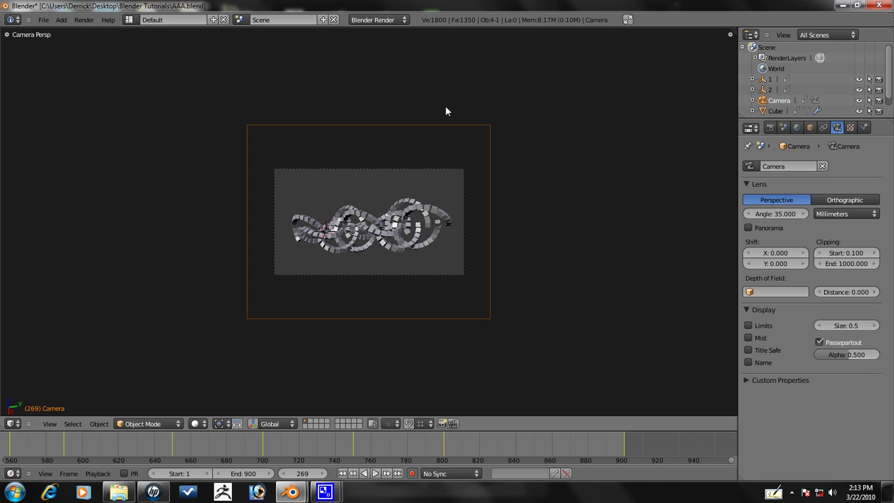
# - Step back four frames from frame 269 and forward again to examine how the strands stay framed
pyautogui.press('Left')
pyautogui.press('Left')
pyautogui.press('Left')
pyautogui.press('Left')
pyautogui.press('Right')
pyautogui.press('Right')
pyautogui.press('Right')
pyautogui.press('Right')
# - Advance to frame 273, pull the camera back and reposition it until all strands fit within the frame
pyautogui.press('Right')
pyautogui.press('Right')
pyautogui.press('Right')
pyautogui.press('Right')
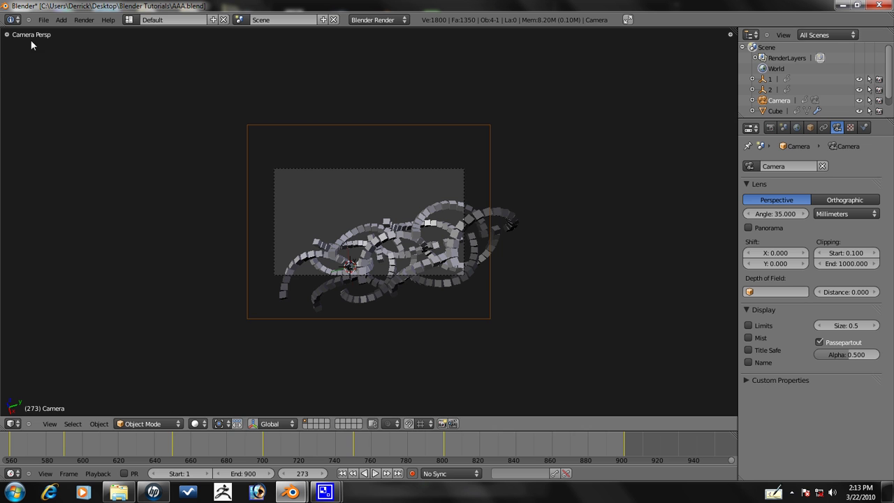
pyautogui.press('g')
pyautogui.click(666, 339)
pyautogui.press('g')
pyautogui.click(502, 297)
pyautogui.press('g')
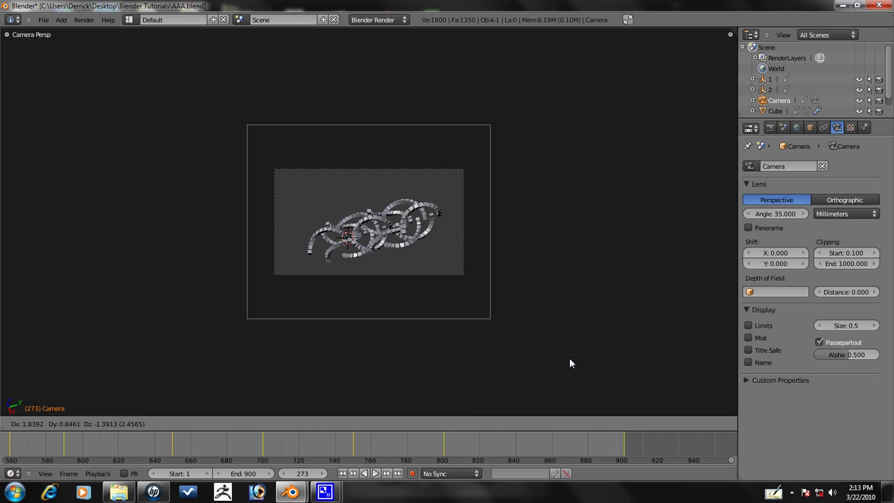
pyautogui.click(593, 206)
# - Advance to frame 279 and reposition the camera farther away to bring the spreading strands toward the frame's centre
pyautogui.press('Right')
pyautogui.press('Right')
pyautogui.press('Right')
pyautogui.press('Right')
pyautogui.press('Right')
pyautogui.press('Right')
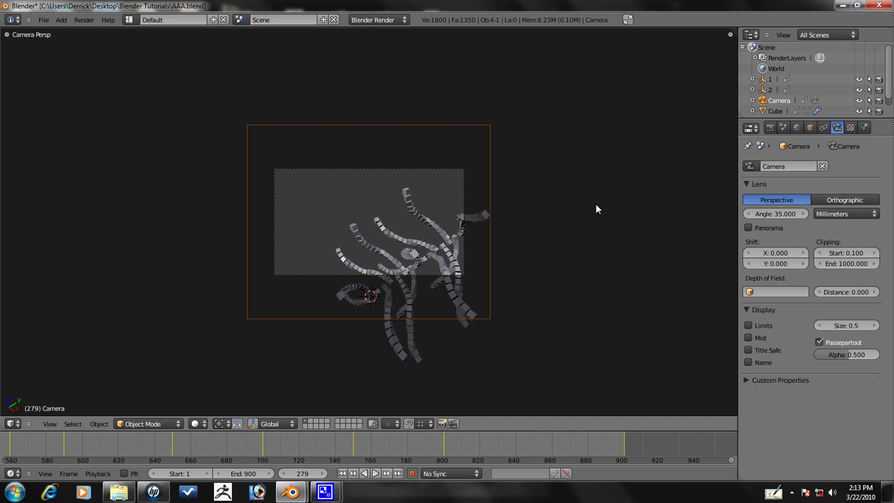
pyautogui.press('g')
pyautogui.click(385, 238)
pyautogui.press('g')
pyautogui.click(401, 314)
pyautogui.press('g')
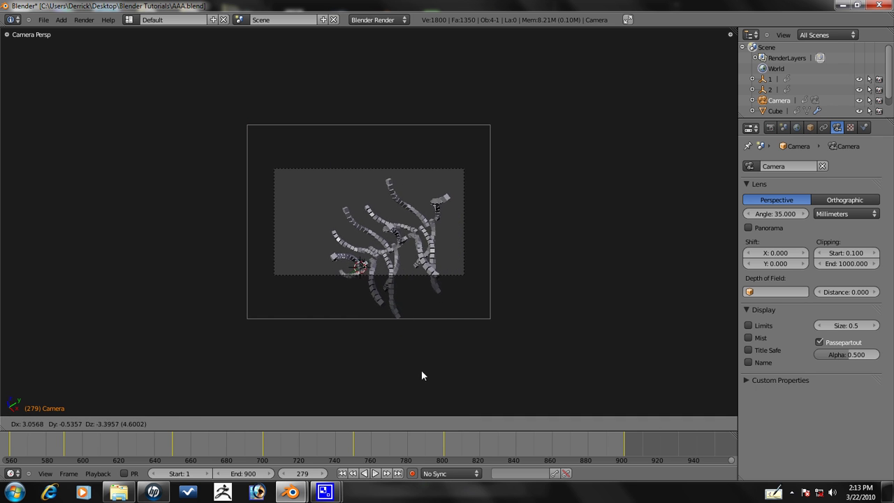
pyautogui.click(395, 271)
# - Pull the camera back along its local Z axis at frame 279 and shift it to raise the strands
pyautogui.press('g')
pyautogui.press('z')
pyautogui.press('z')
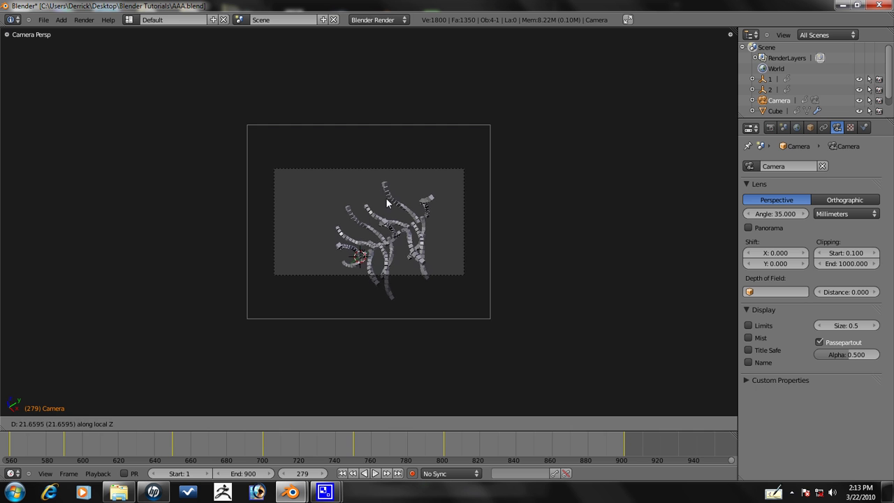
pyautogui.click(387, 200)
pyautogui.press('g')
pyautogui.click(438, 359)
# - Adjust the camera's distance along its local Z axis again at frame 279 and shift it to fit the strands' tips
pyautogui.press('g')
pyautogui.press('z')
pyautogui.press('z')
pyautogui.click(434, 304)
pyautogui.press('g')
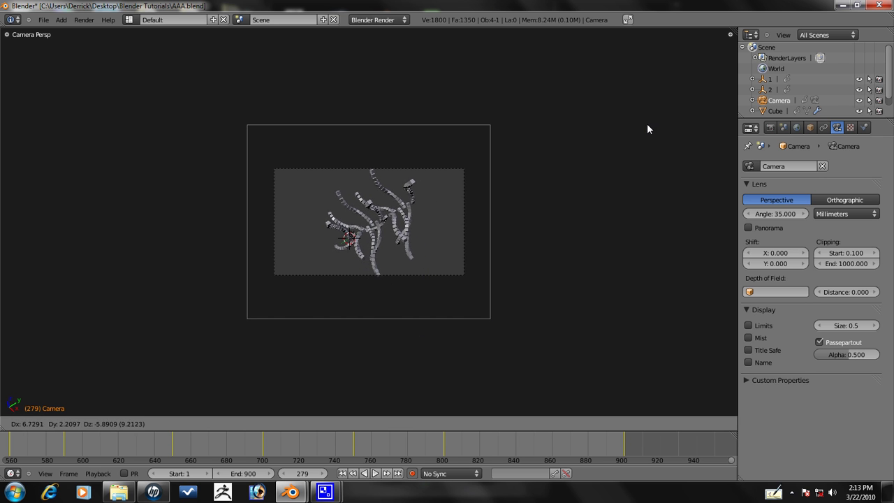
pyautogui.click(643, 115)
pyautogui.scroll(5, 590, 101)
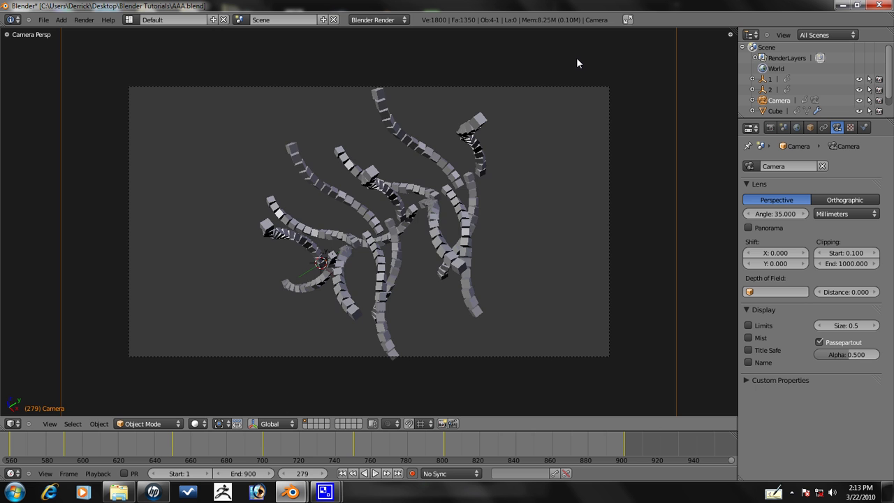
# - Advance the animation to frame 286 and pull the camera back along its local Z axis
pyautogui.hotkey('alt', 'a')
pyautogui.scroll(-5, 669, 124)
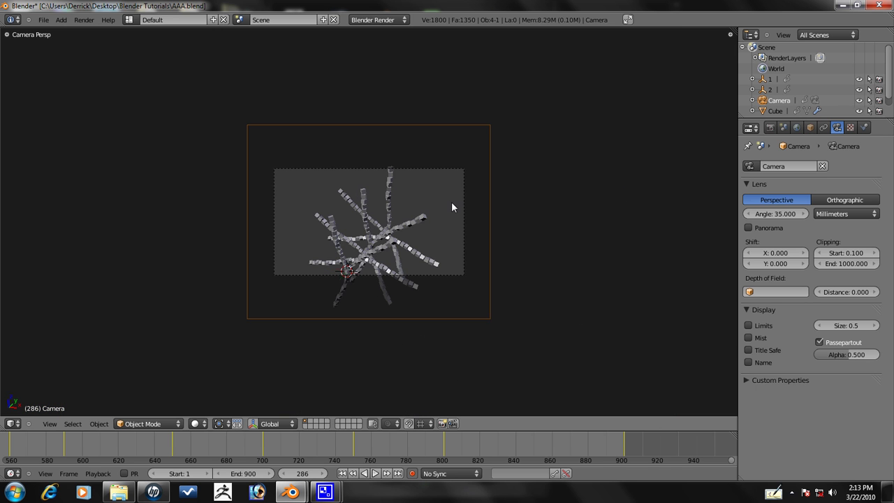
pyautogui.press('g')
pyautogui.press('z')
pyautogui.press('z')
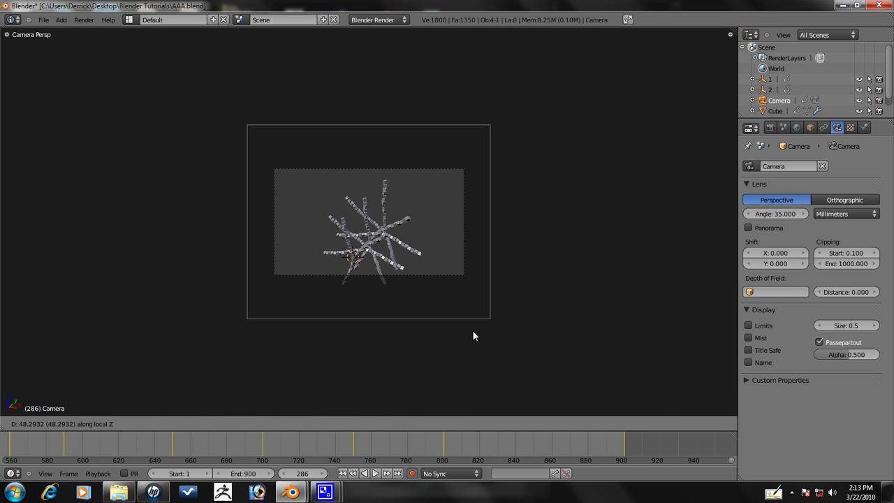
pyautogui.press('Escape')
# - Rotate the camera freely at frame 286 and shift it slightly to fit the crossing strands within the frame
pyautogui.press('r')
pyautogui.press('r')
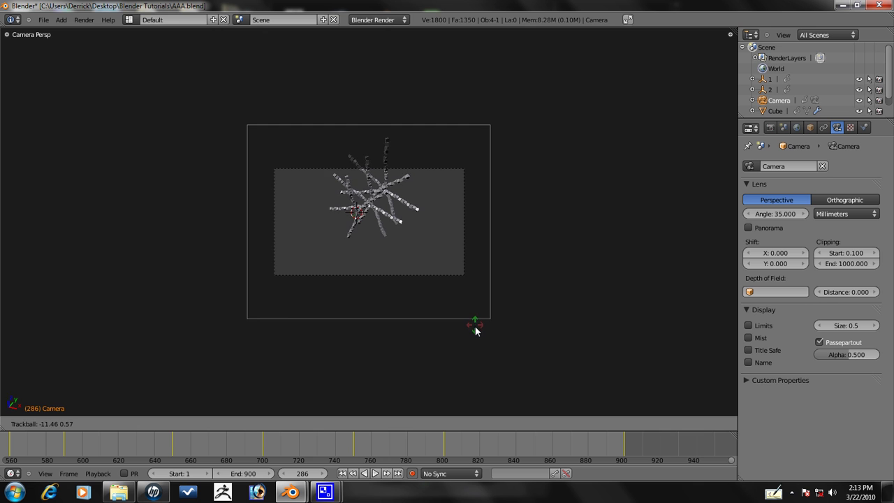
pyautogui.press('Escape')
pyautogui.press('g')
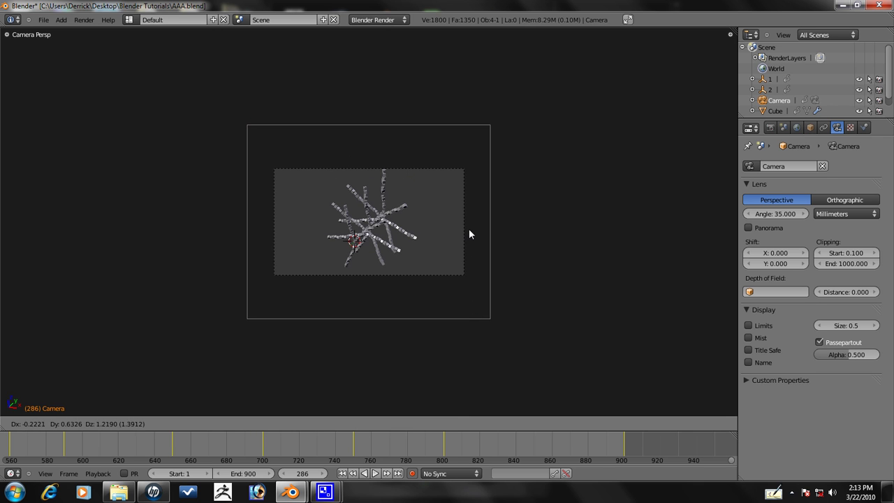
pyautogui.press('Escape')
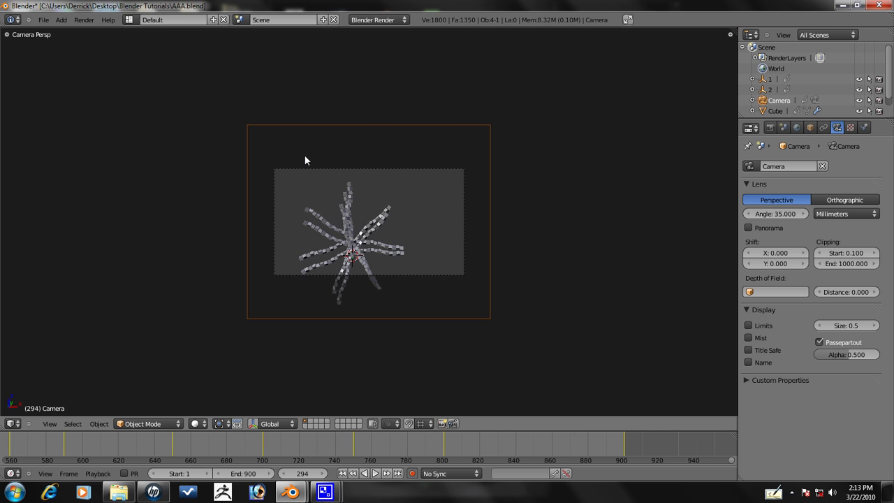
# - Reposition the camera at frame 292 and adjust it along its local Z axis until the strands fit the frame
pyautogui.press('Left')
pyautogui.press('Left')
pyautogui.press('g')
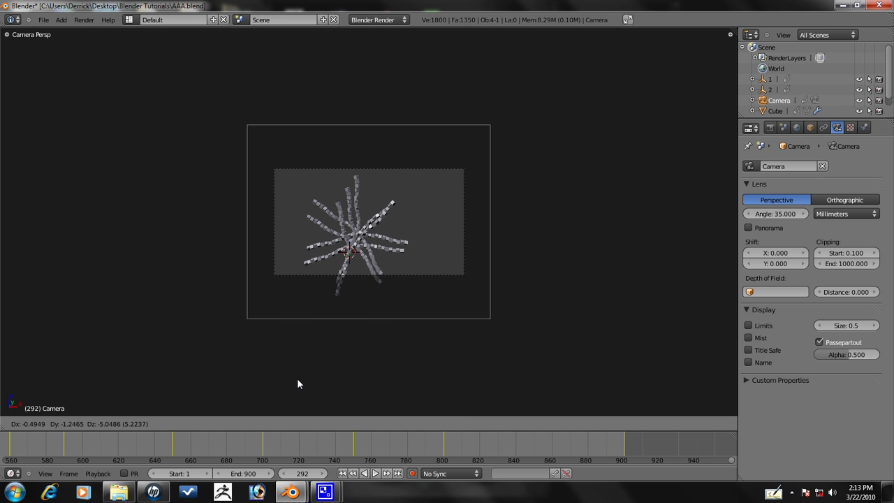
pyautogui.press('z')
pyautogui.press('z')
pyautogui.press('z')
pyautogui.click(374, 306)
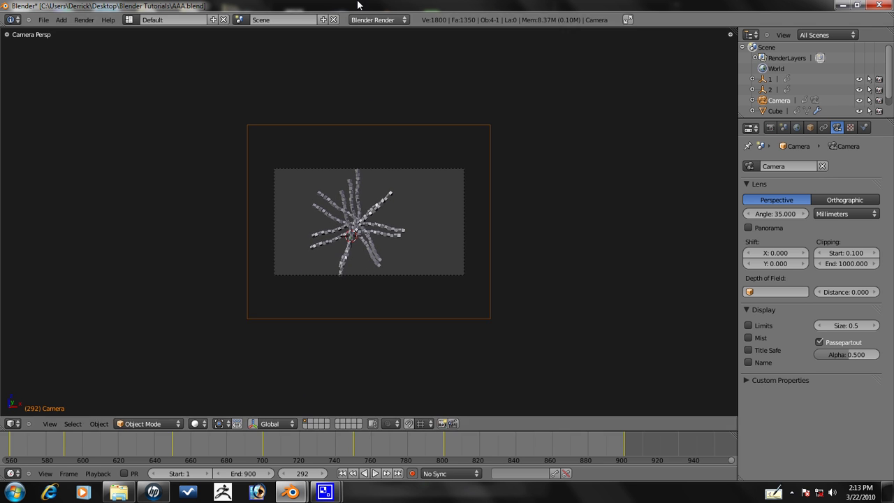
# - Advance to frame 296 and shift the camera to bring the lower strand tips into the frame
pyautogui.press('Right')
pyautogui.press('Right')
pyautogui.press('Right')
pyautogui.press('Right')
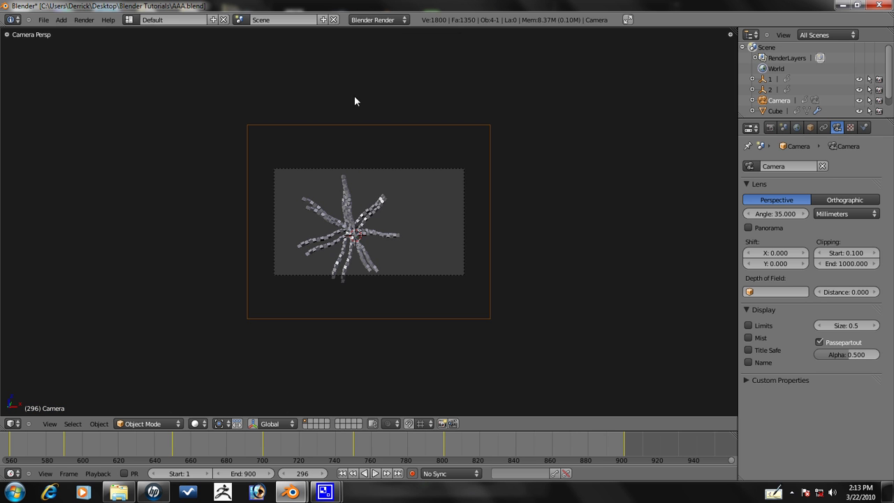
pyautogui.press('g')
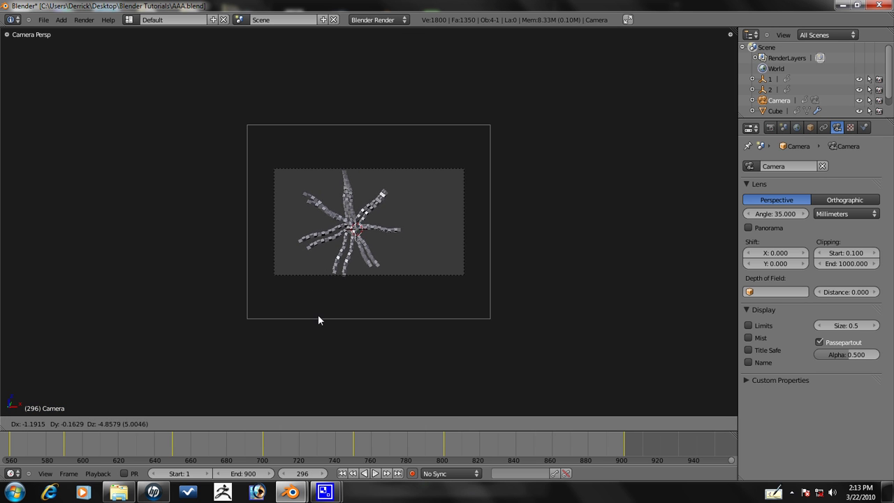
pyautogui.click(320, 350)
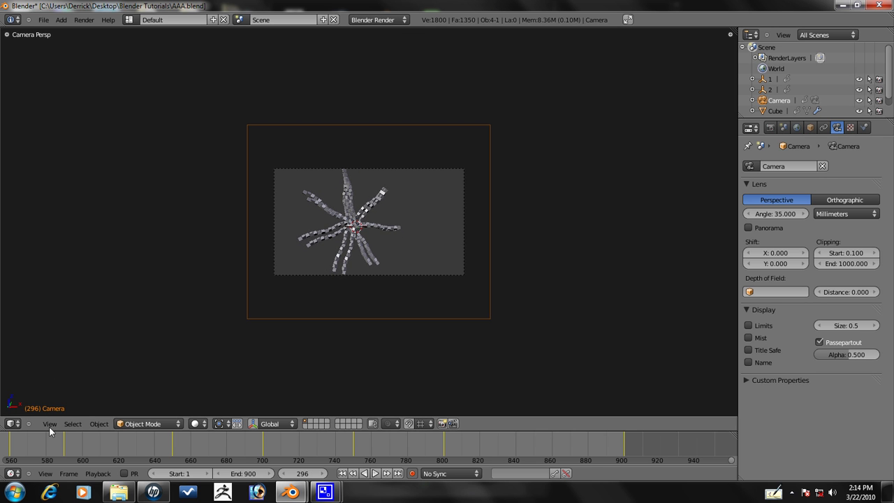
# - Advance the animation to frame 300 and examine whether the strands stay inside the camera frame
pyautogui.press('Right')
pyautogui.press('Right')
pyautogui.press('Right')
pyautogui.press('Right')
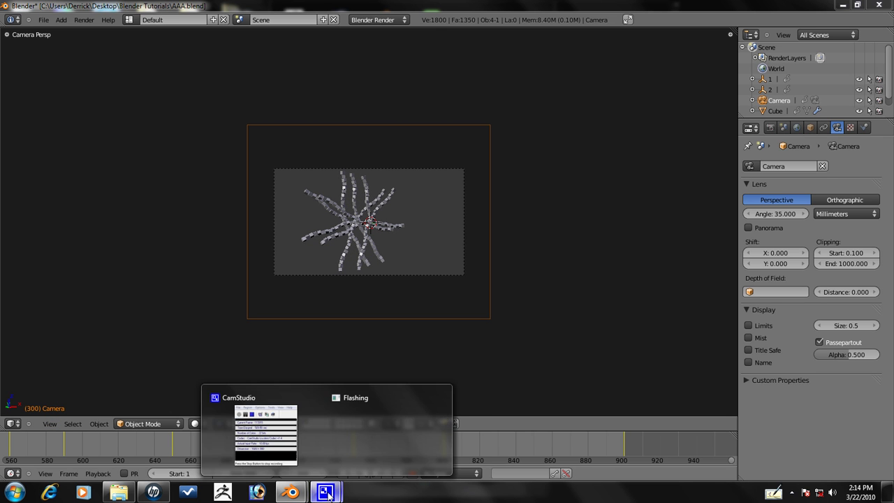
pyautogui.click(262, 429)
pyautogui.click(317, 7)
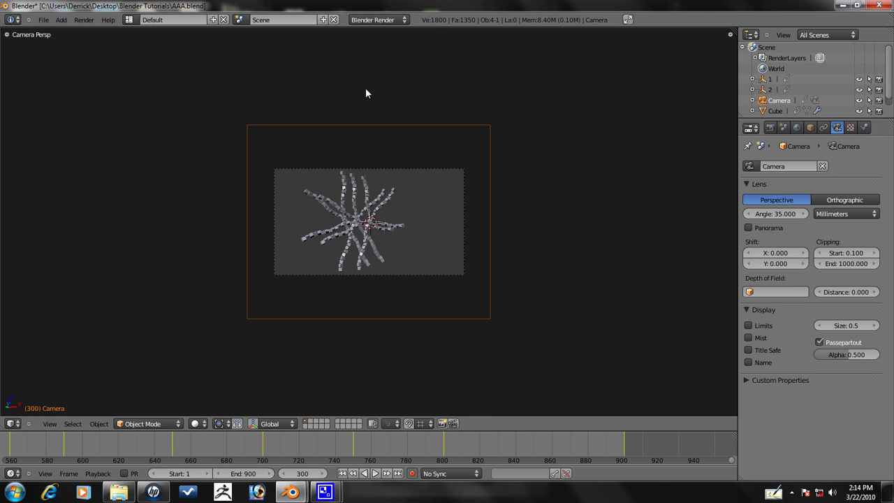